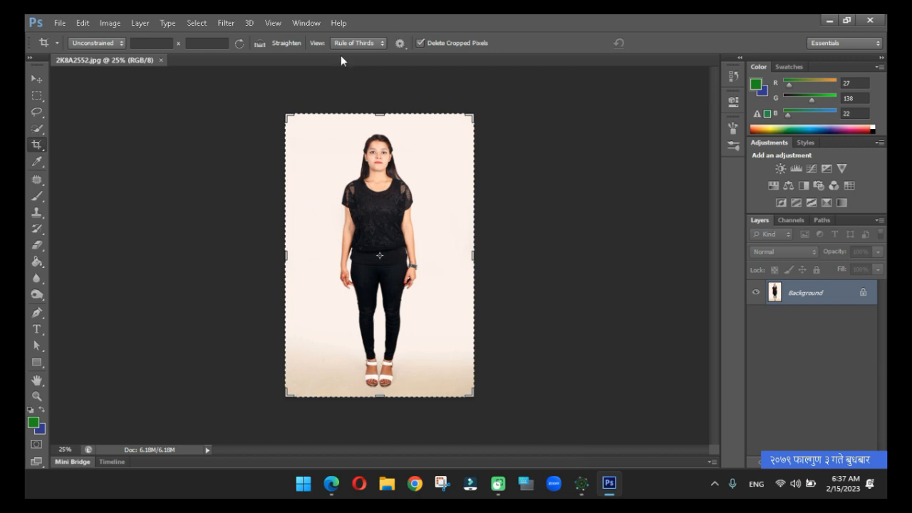
Switch to Microsoft Word, create a blank document and dismiss the recovered files list.
left_click(145, 45)
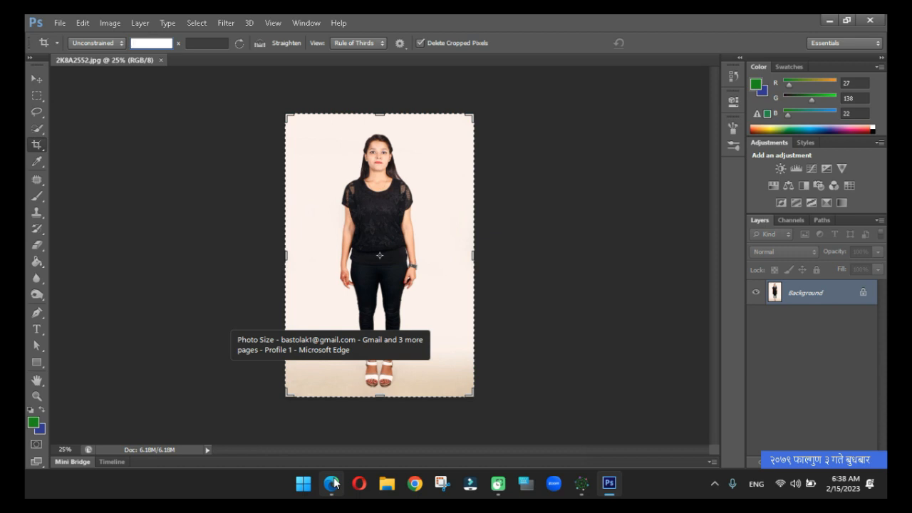
key("super+r")
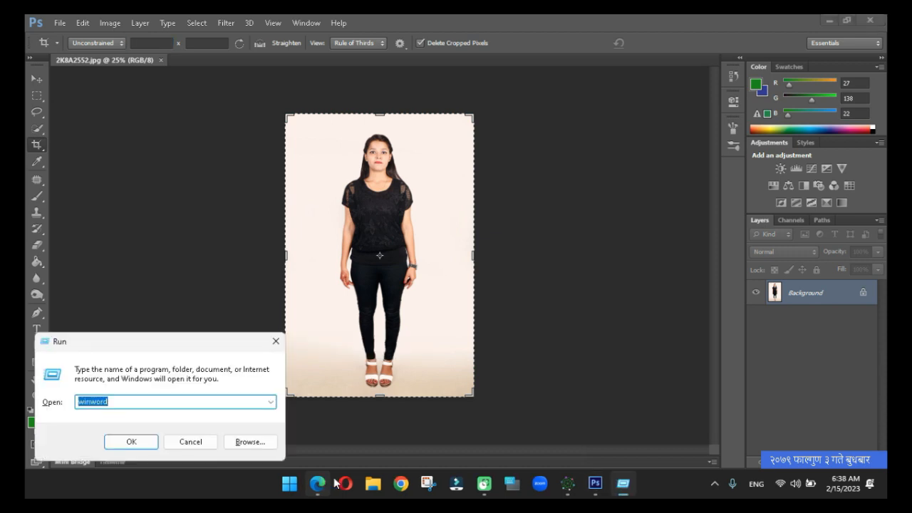
key("Return")
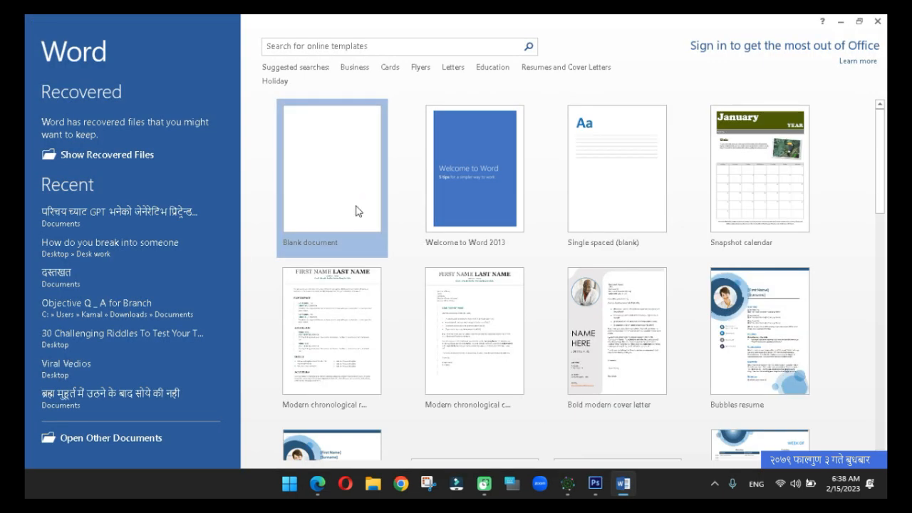
left_click(357, 210)
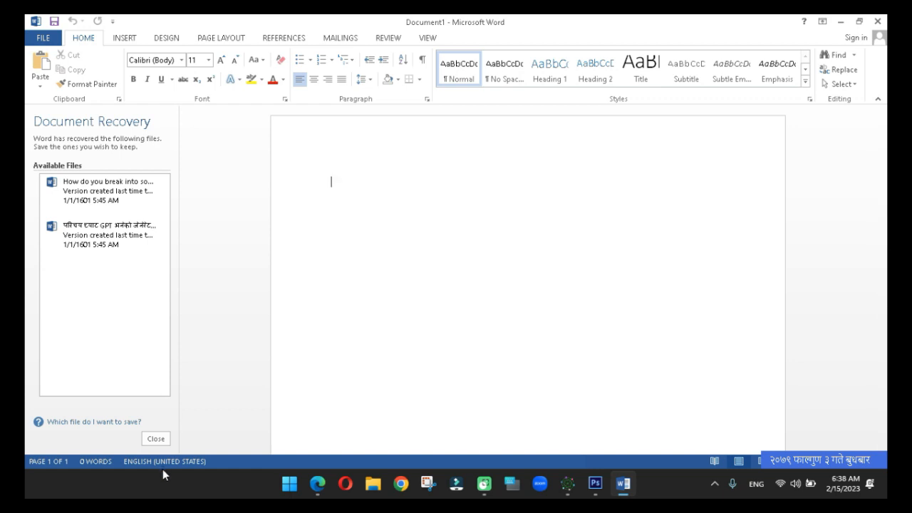
left_click(154, 438)
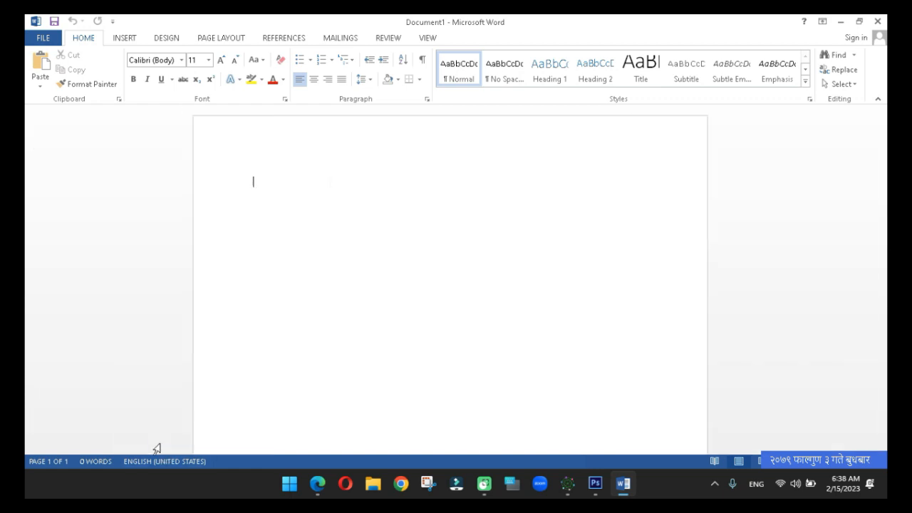
Paste the passport (3.5 x 4.5 cm), normal (1.2 x 1.4 inch) and auto (0.9 x 1.1 inch) size dimensions, each on its own line.
type("Passport Size Dimension : 3.5 cm width 4.5 cm Height Normal size Dimension : 1.2 inch width 1.4 inch Height Auto size Dimension : 0.9 inch width 1.1 inch Height")
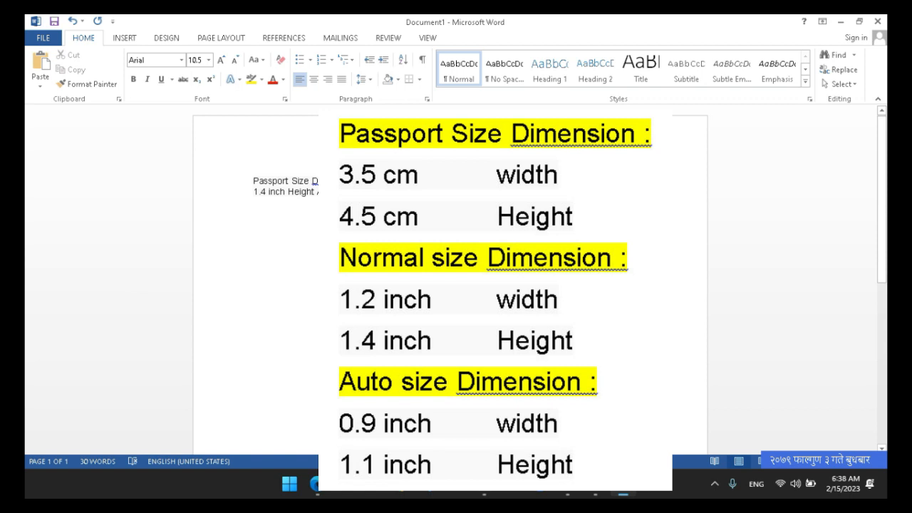
key("Return")
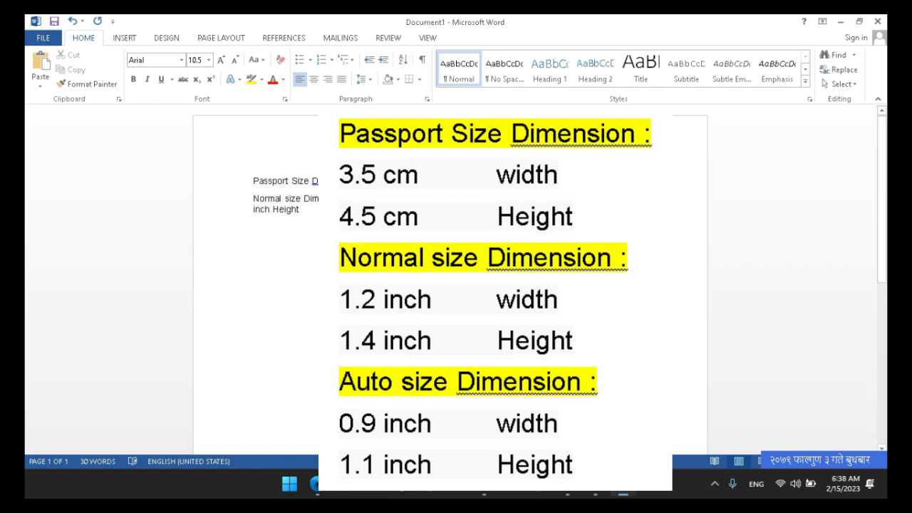
key("Return")
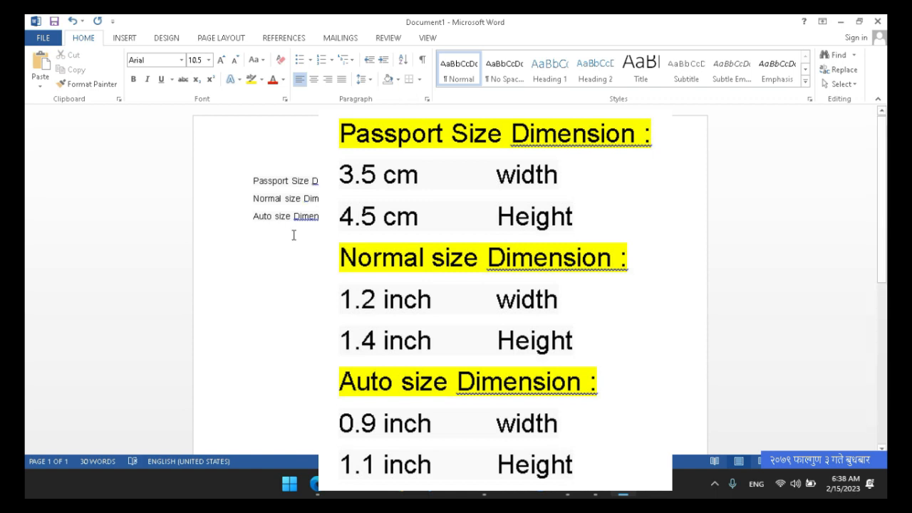
left_click(226, 259)
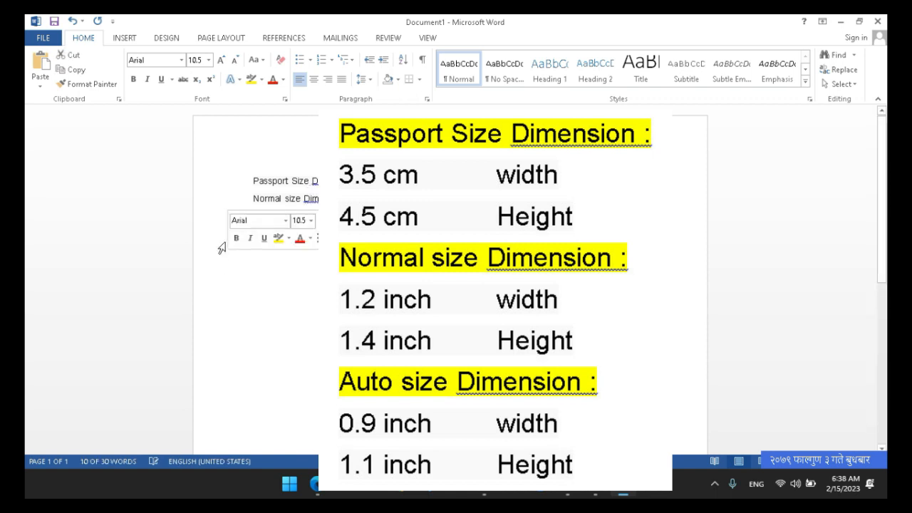
left_click(373, 315)
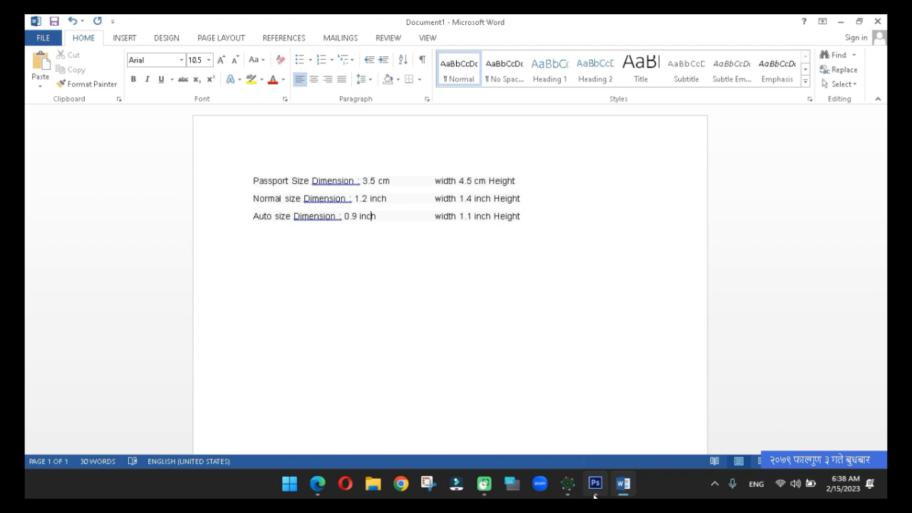
Switch back to Photoshop and set the crop size to 1.2 in wide by 1.4 in high.
left_click(594, 495)
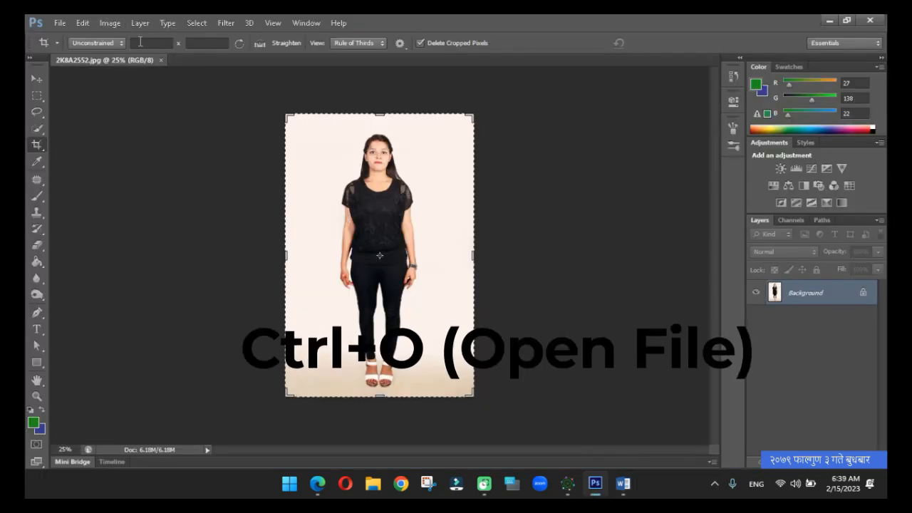
left_click(140, 42)
type("1.4")
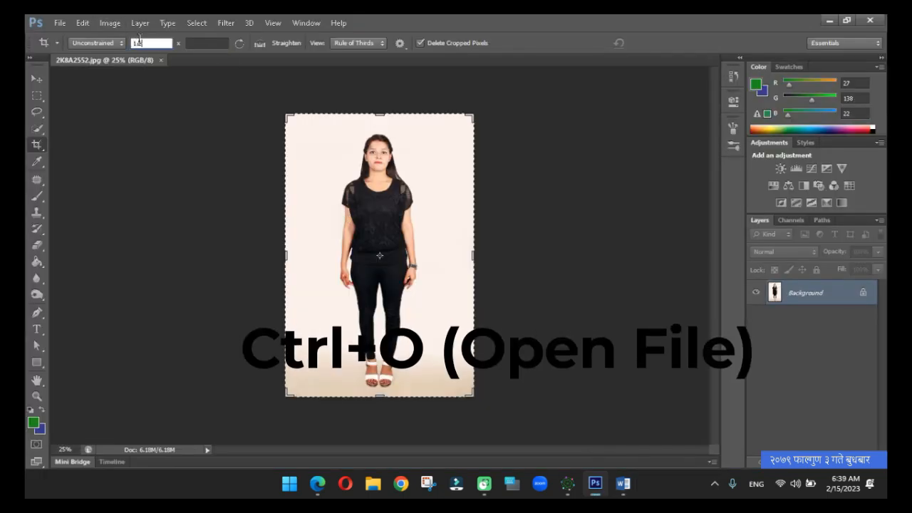
type("in")
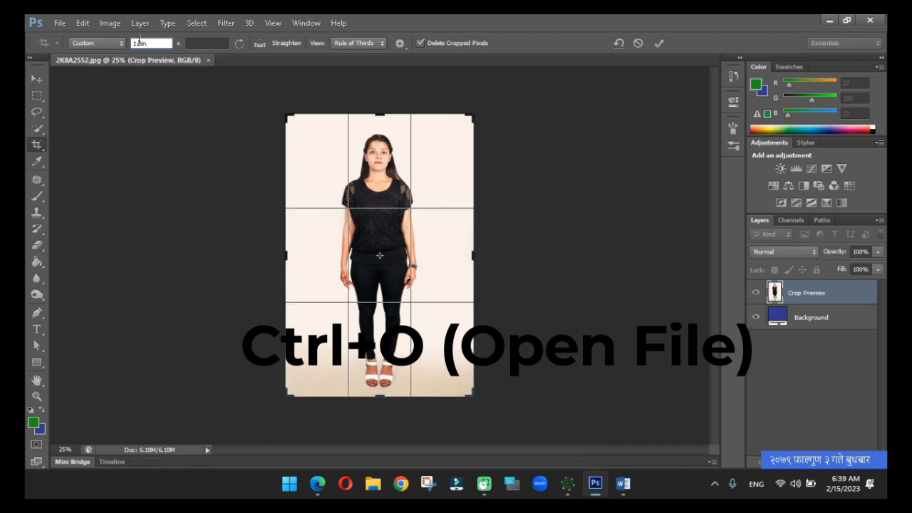
key("Tab")
type("1.")
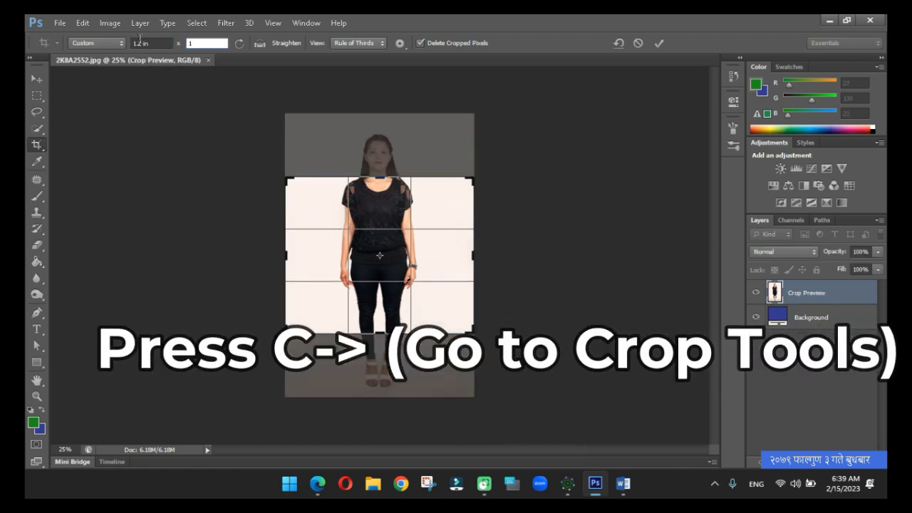
type("4")
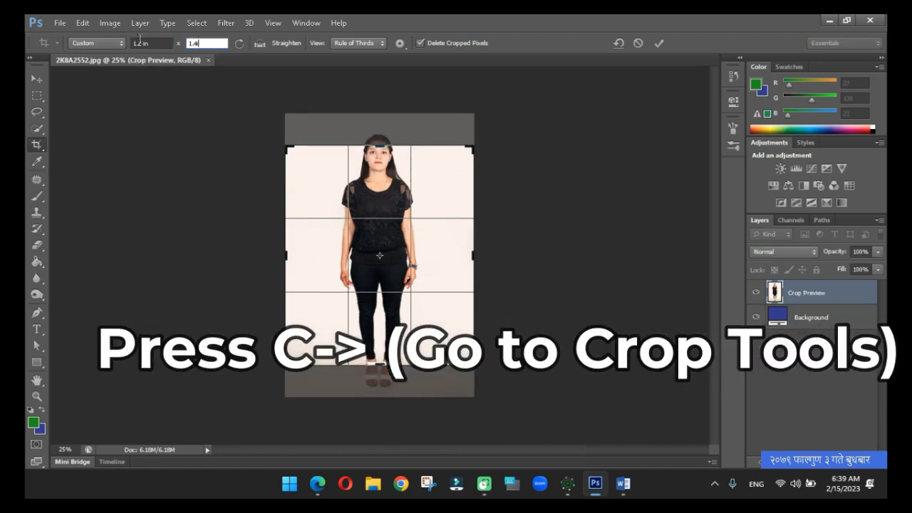
type("in")
key("shift+Tab")
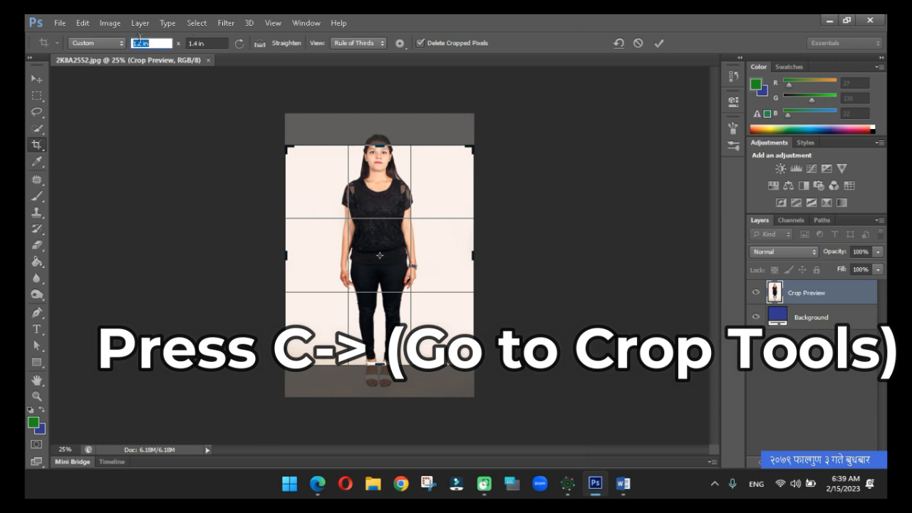
left_click(400, 43)
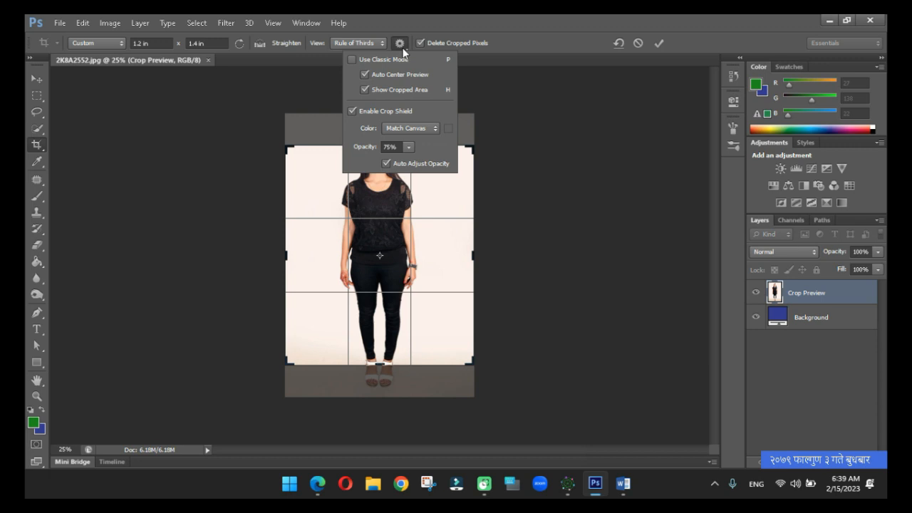
left_click(403, 48)
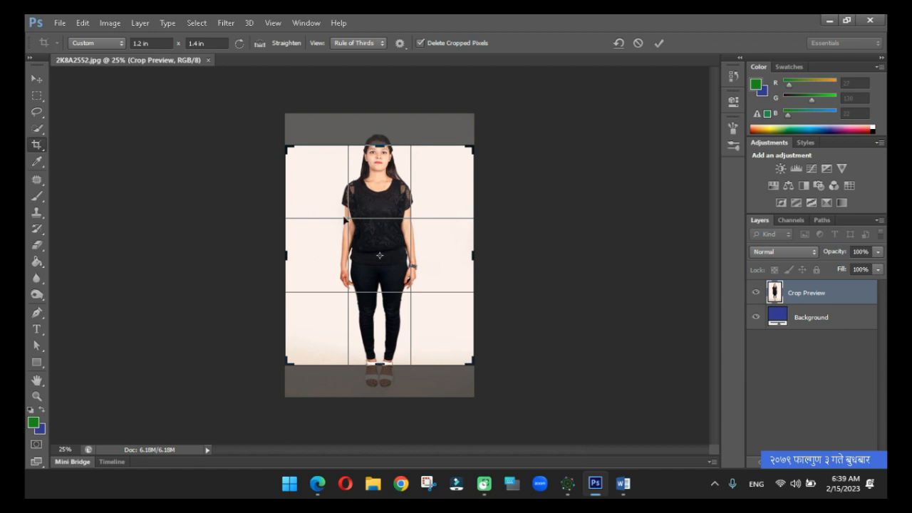
Crop the photo to the woman's head and shoulders and scale the layer up to about 125%.
mouse_move(374, 177)
left_mouse_down()
mouse_move(378, 146)
mouse_move(387, 155)
mouse_move(387, 146)
mouse_move(374, 206)
mouse_move(374, 194)
left_mouse_up()
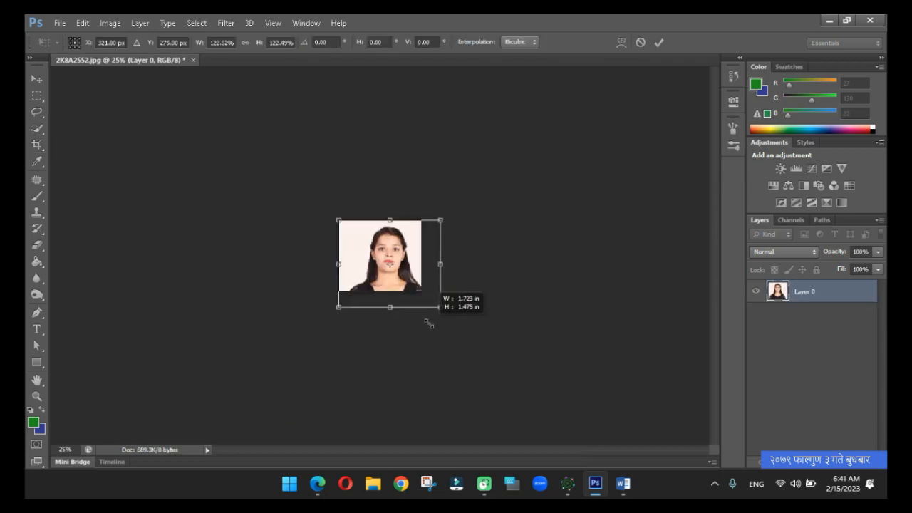
left_click_drag(425, 318, 430, 325)
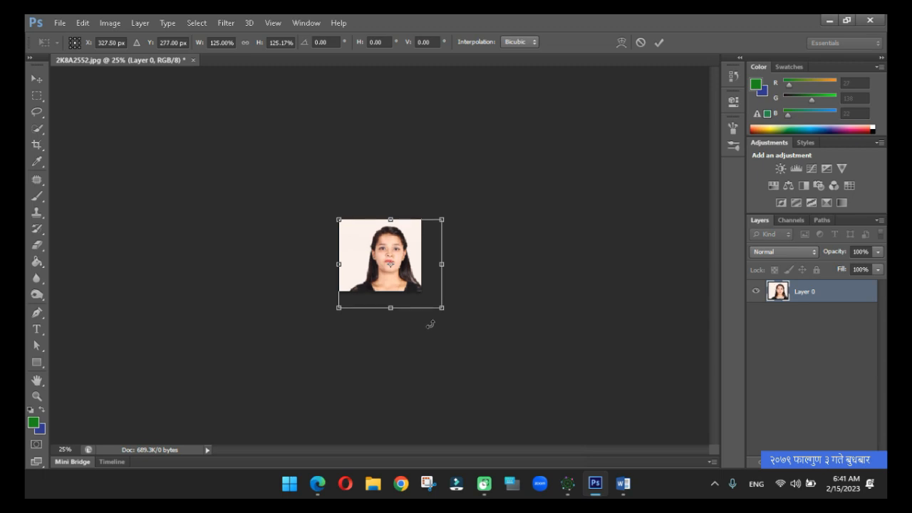
Nudge the enlarged layer up and to the left until the portrait is centred on the canvas, and apply the transform.
key("Up")
key("Up")
key("Up")
key("Up")
key("Up")
key("Up")
key("Up")
key("Up")
key("Left")
key("Left")
key("Left")
key("Left")
key("Left")
key("Left")
key("Left")
key("Left")
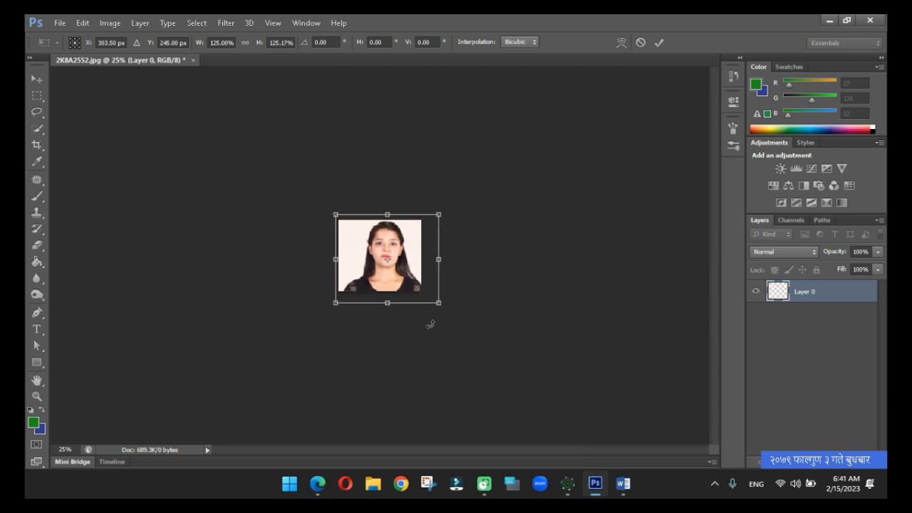
key("Left")
key("Left")
key("Left")
key("Left")
key("Down")
key("Down")
key("Down")
key("Down")
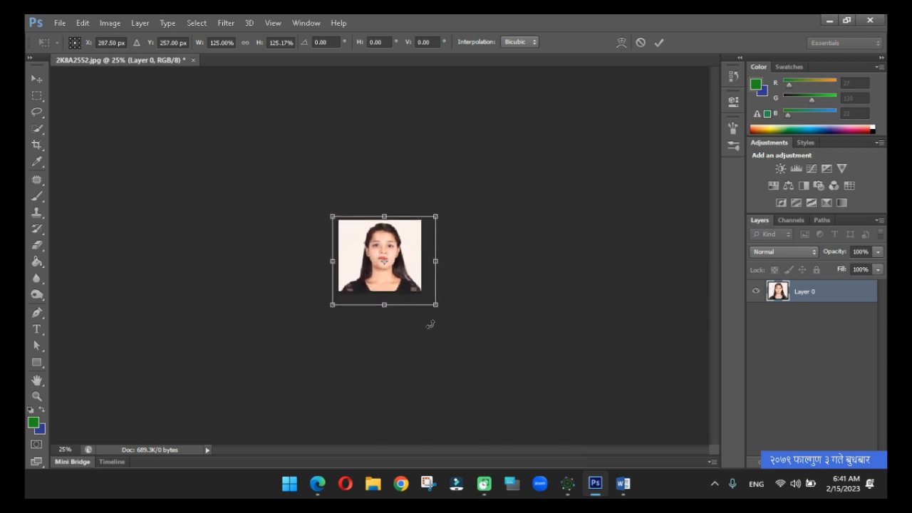
key("Left")
key("Left")
key("Left")
key("Left")
key("Left")
key("Left")
key("Left")
key("Left")
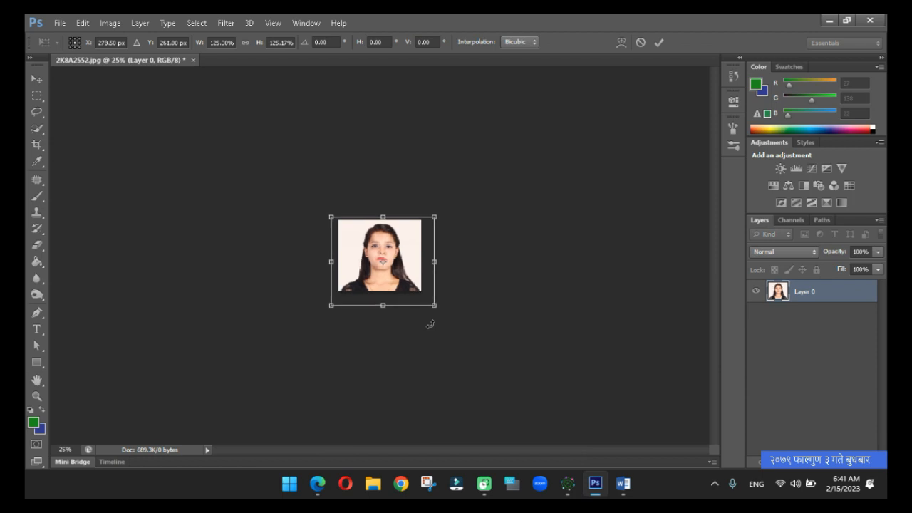
key("Return")
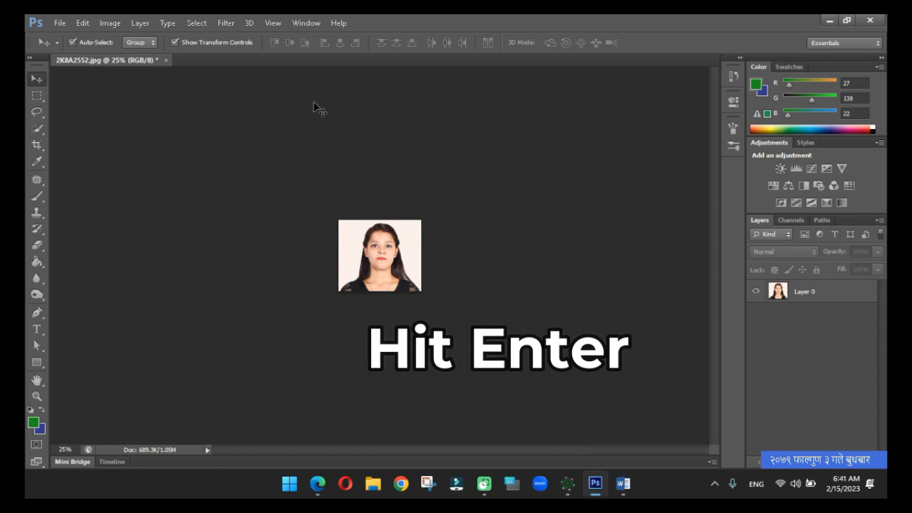
left_click(108, 24)
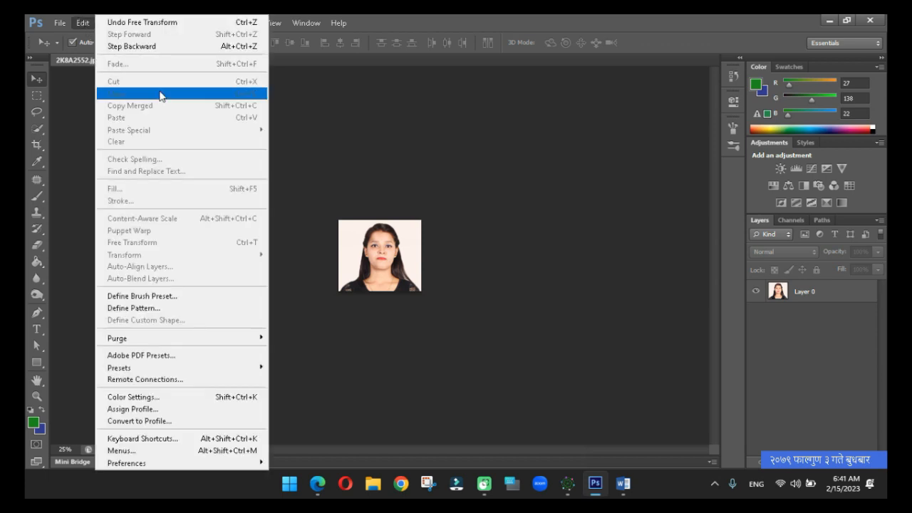
left_click(399, 148)
key("ctrl+1")
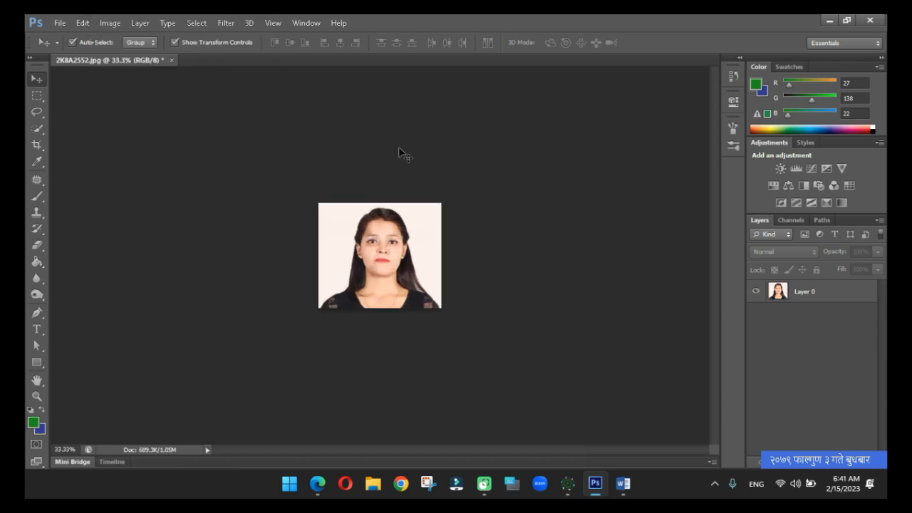
key("ctrl+plus")
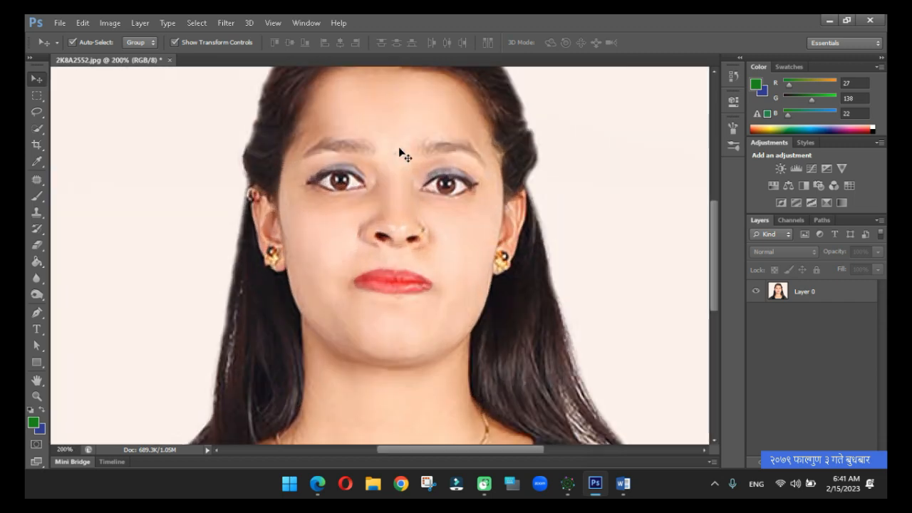
key("ctrl+minus")
key("ctrl+minus")
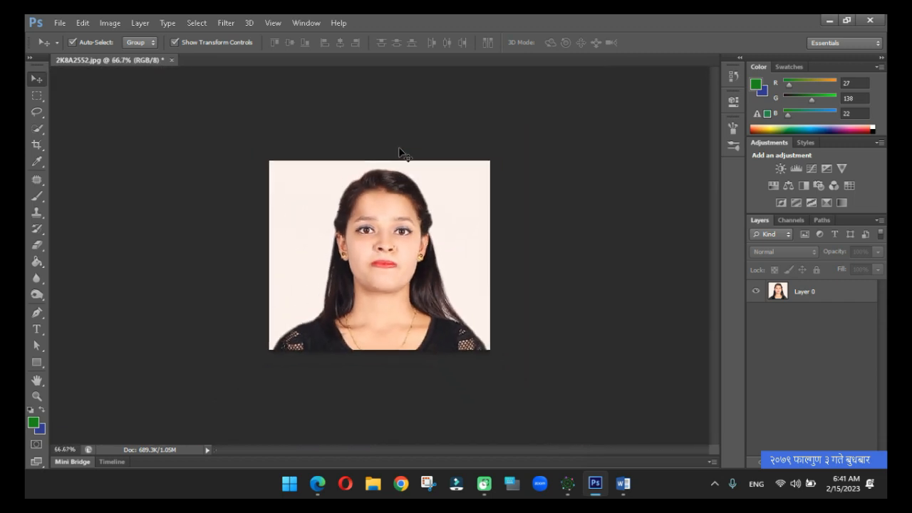
key("ctrl+plus")
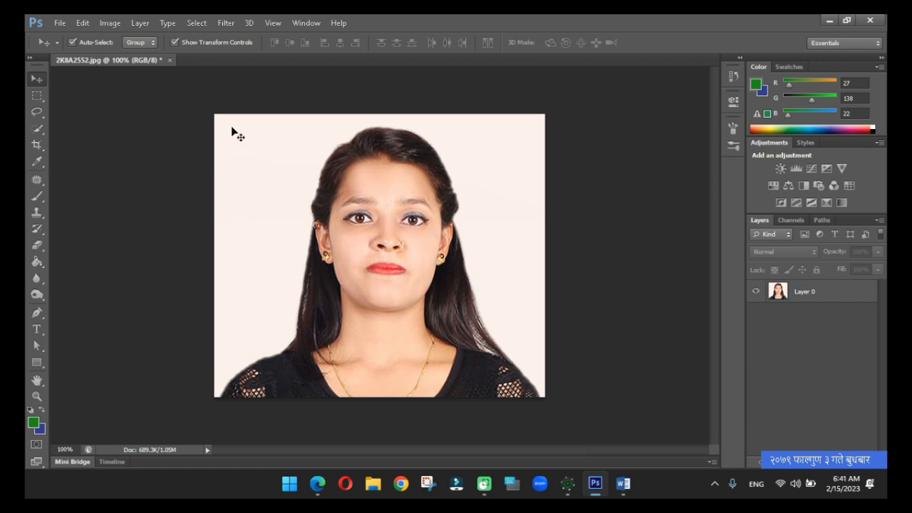
Resample the portrait to a resolution of 200 pixels/inch in the image size settings.
left_click(376, 208)
left_click(111, 23)
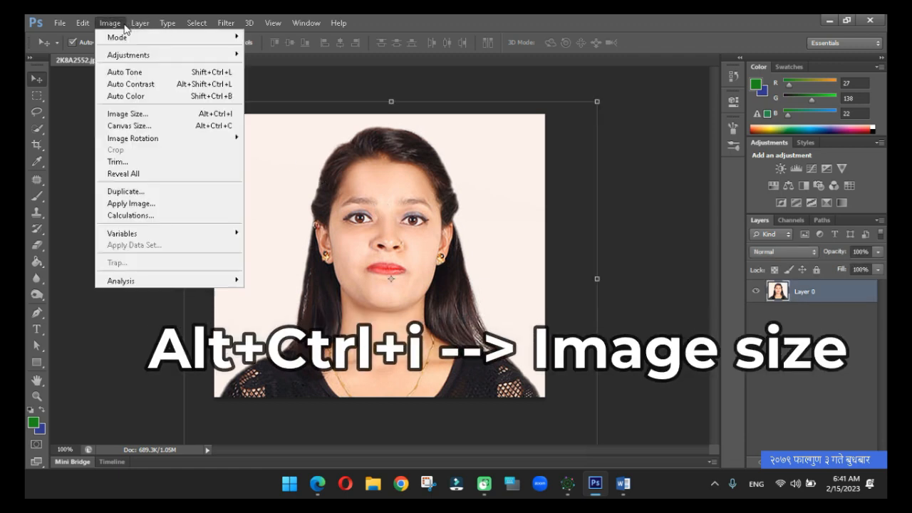
left_click(132, 115)
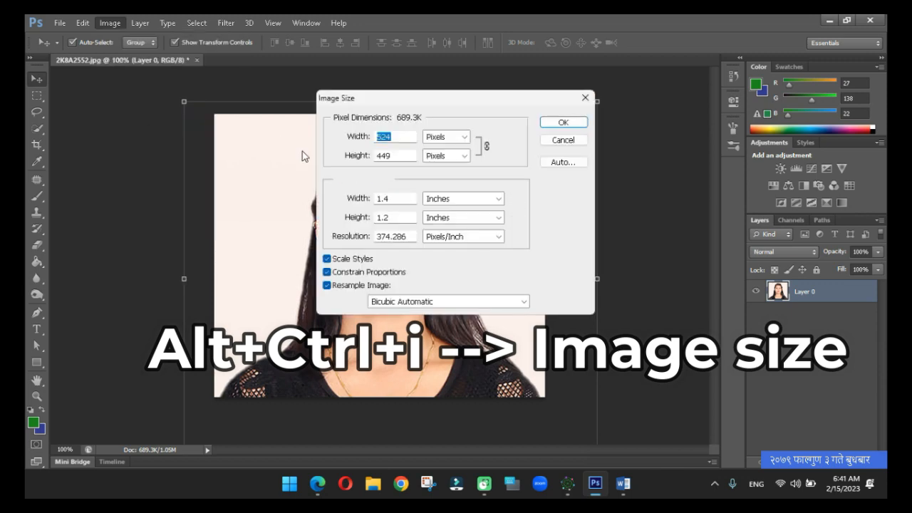
left_click(409, 236)
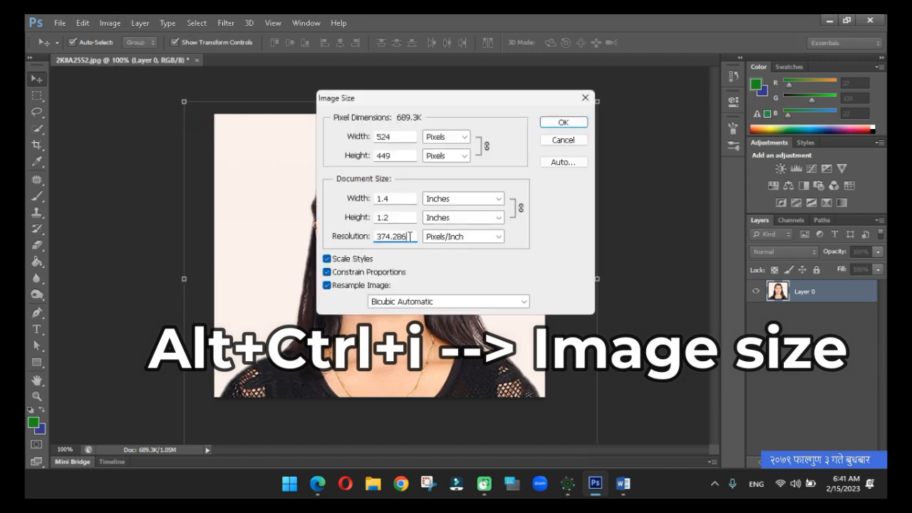
key("BackSpace")
key("BackSpace")
key("BackSpace")
key("BackSpace")
key("BackSpace")
key("BackSpace")
key("BackSpace")
type("2")
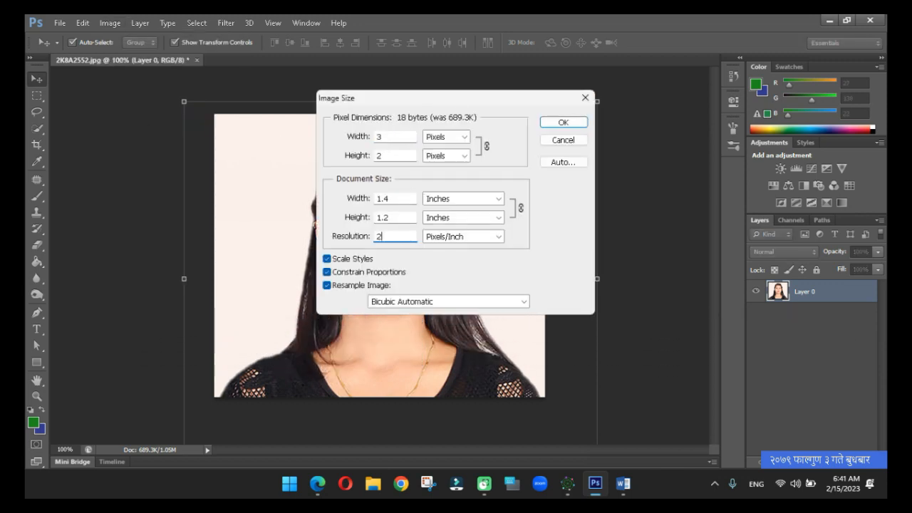
type("00")
key("Return")
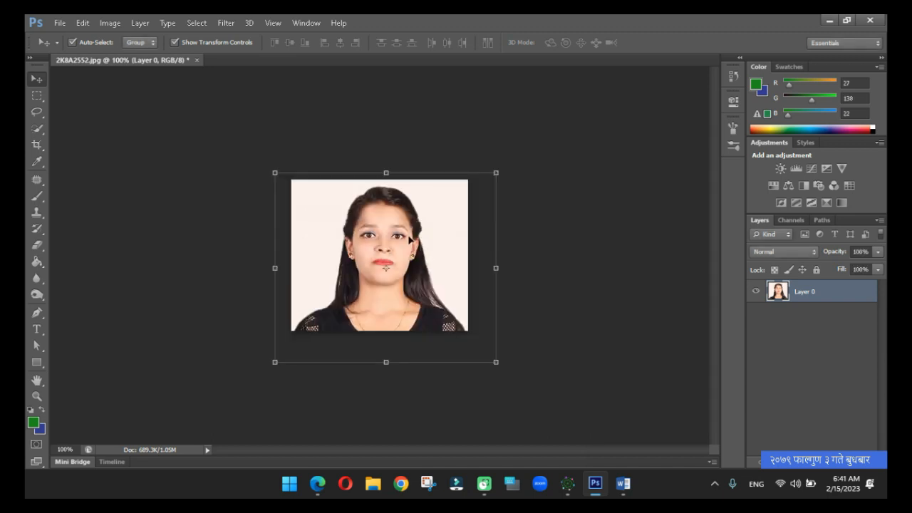
key("ctrl+minus")
key("ctrl+plus")
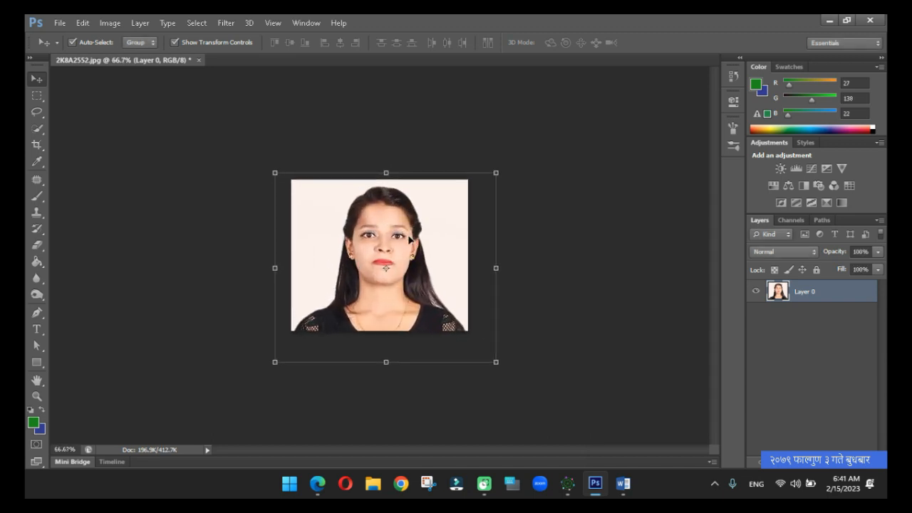
key("ctrl+plus")
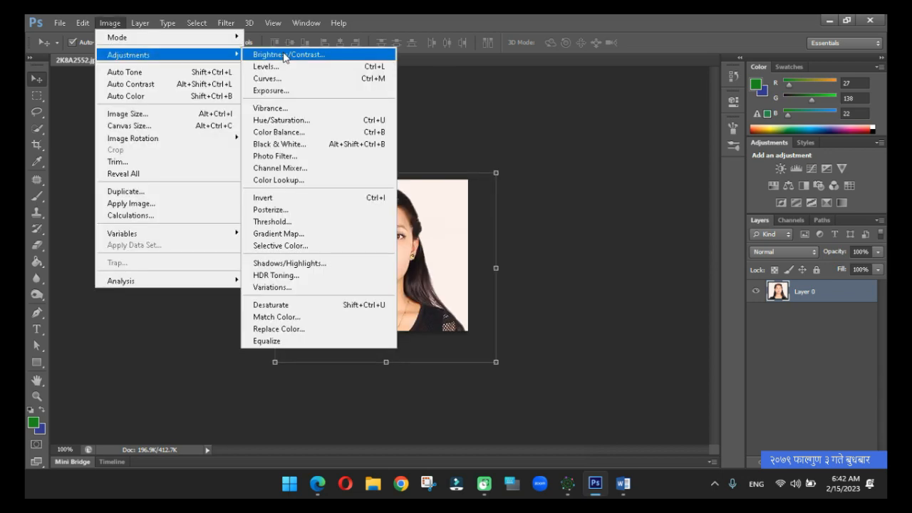
Adjust the portrait with Brightness/Contrast in legacy mode, using brightness -2 and contrast 13, and apply it.
left_click(285, 55)
left_click(472, 216)
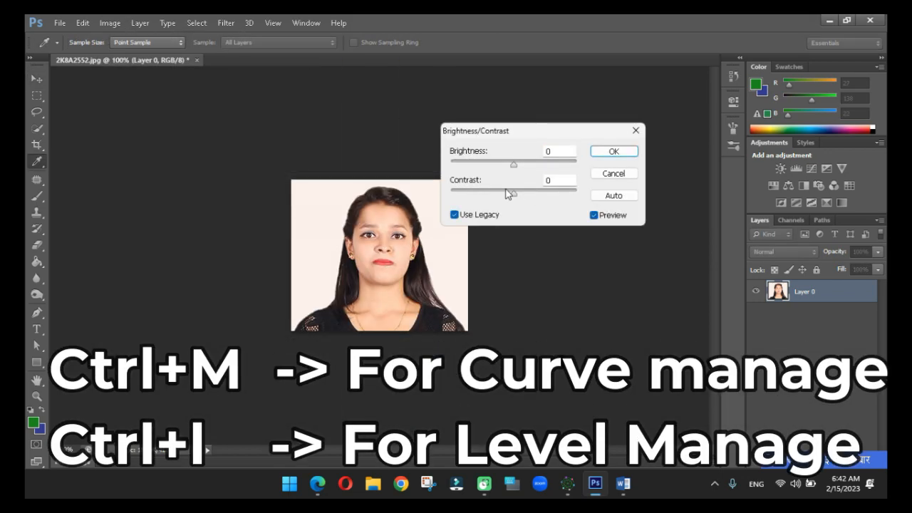
left_click_drag(516, 194, 514, 166)
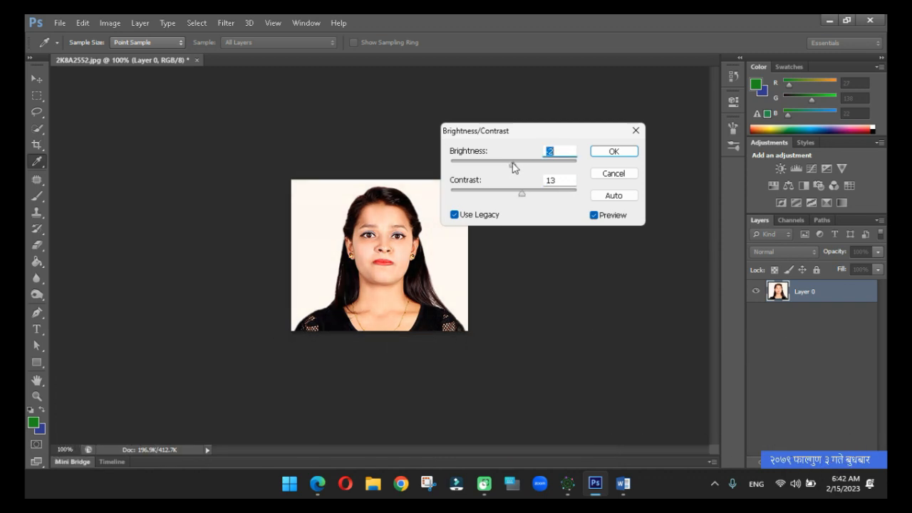
left_click(611, 151)
key("v")
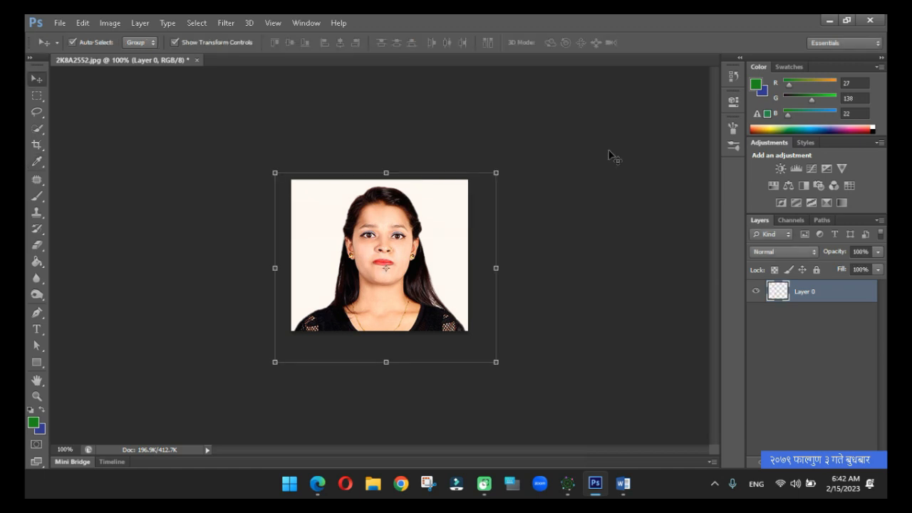
In Curves, raise the RGB curve to output 136 at input 110 and the blue curve to output 127 at input 116.
key("ctrl+m")
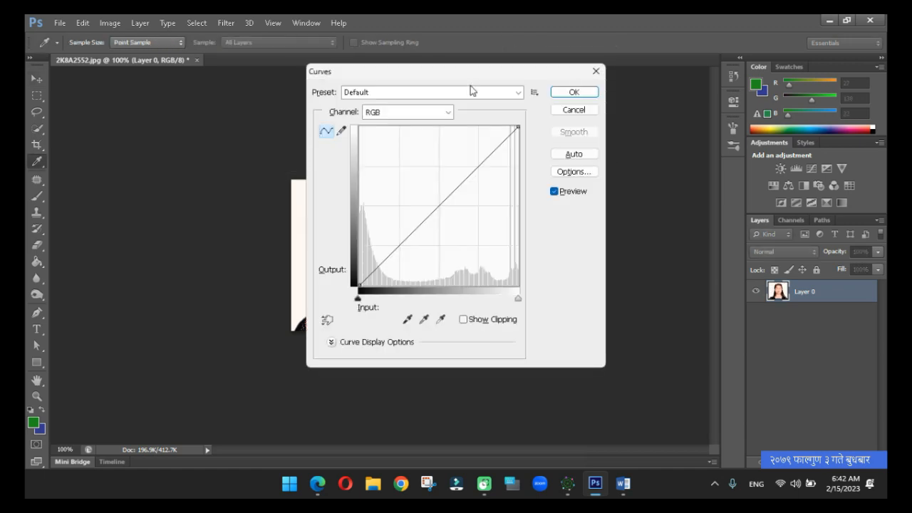
left_click_drag(457, 84, 636, 138)
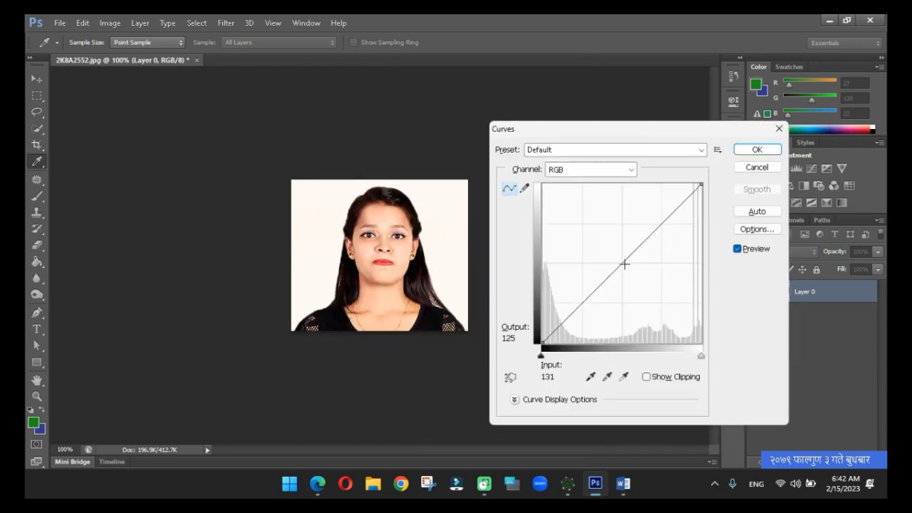
left_click_drag(624, 265, 611, 258)
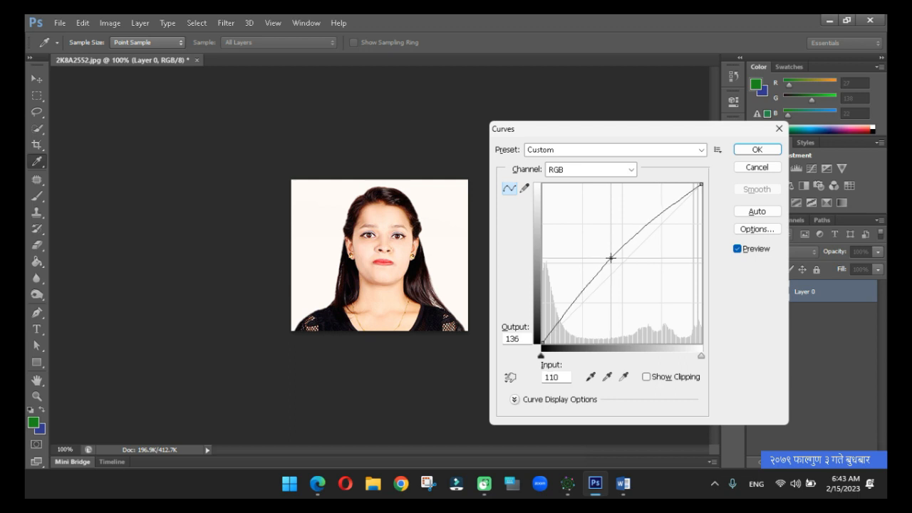
left_click(582, 173)
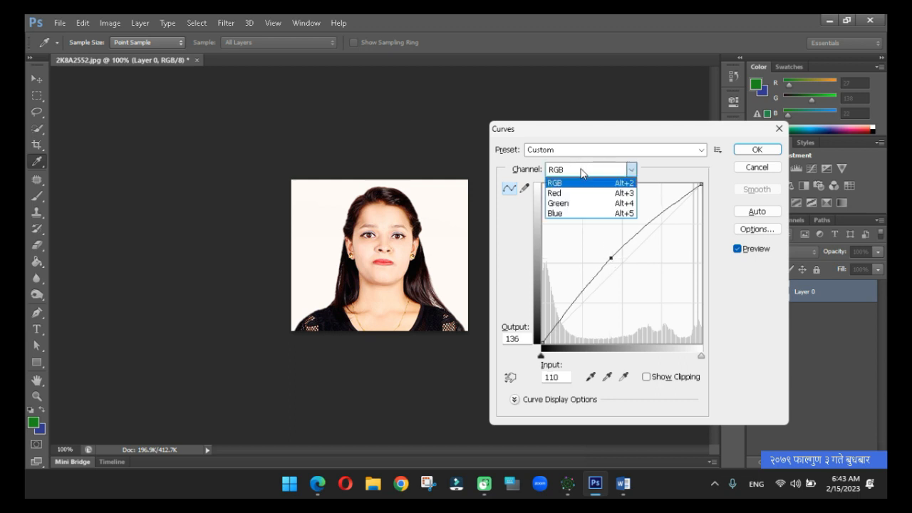
left_click(574, 213)
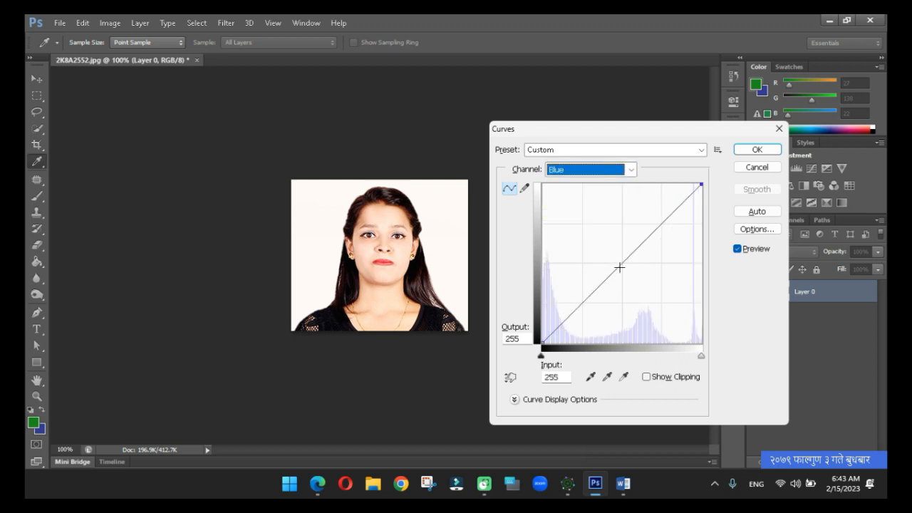
left_click_drag(620, 267, 614, 263)
Lower the red channel's curve to output 107 at input 153 and apply the Curves adjustment.
left_click(603, 173)
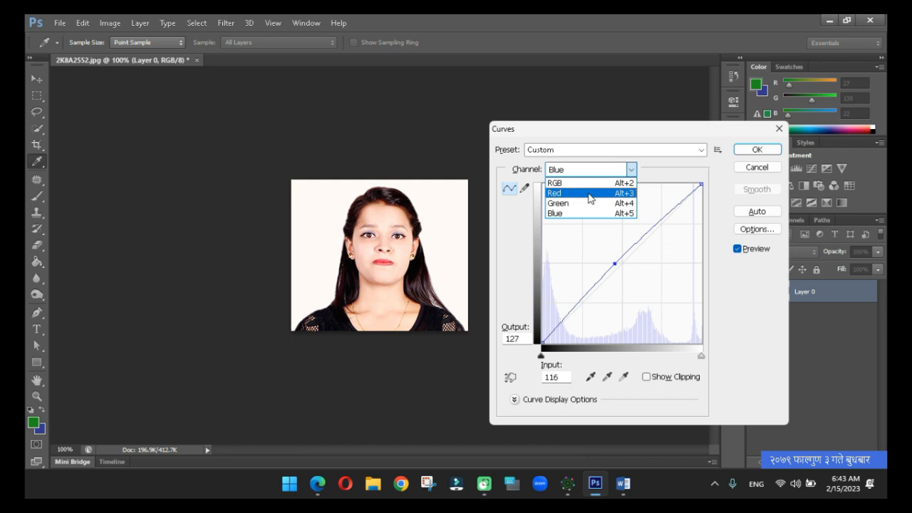
left_click(589, 198)
left_click(625, 266)
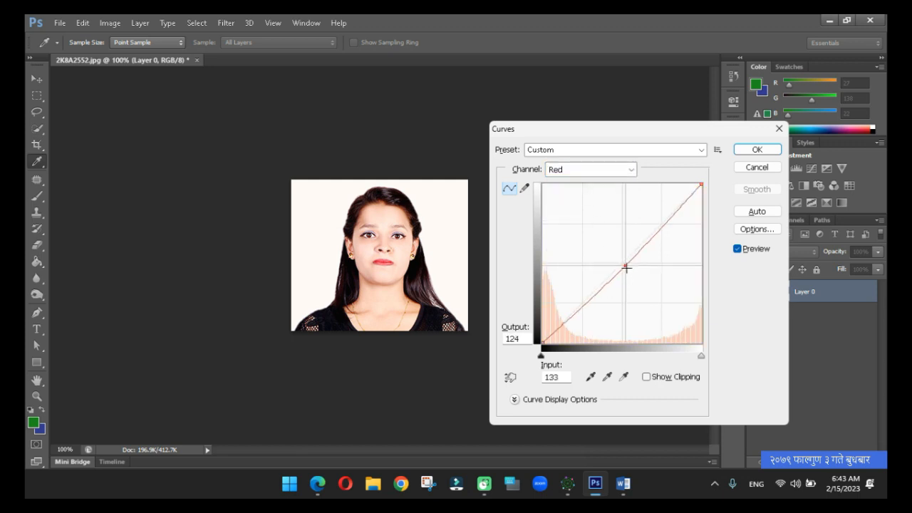
left_click_drag(626, 267, 638, 276)
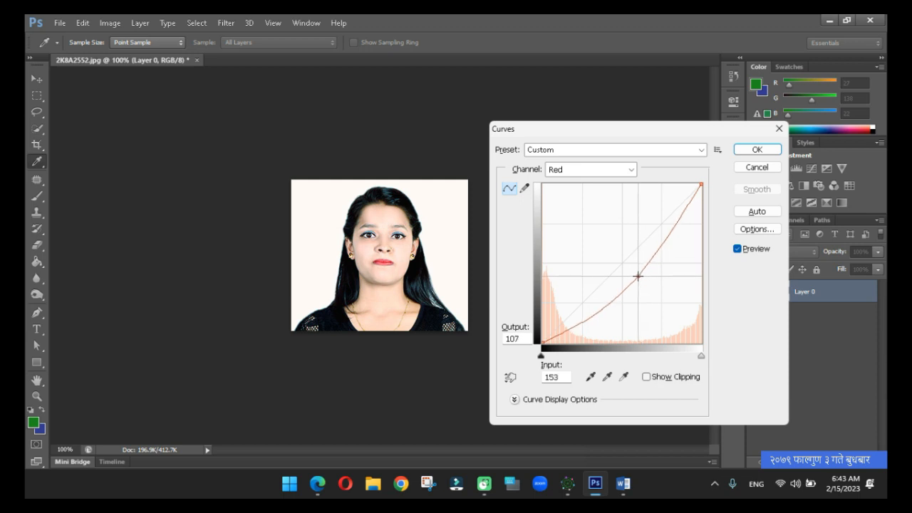
left_click(756, 149)
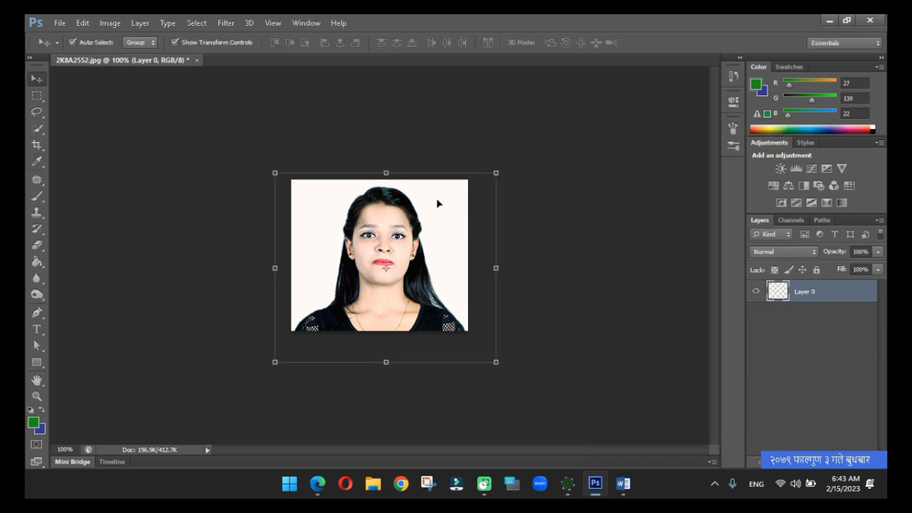
Crop the image at the existing canvas bounds to delete the layer's pixels outside the canvas.
left_click(278, 126)
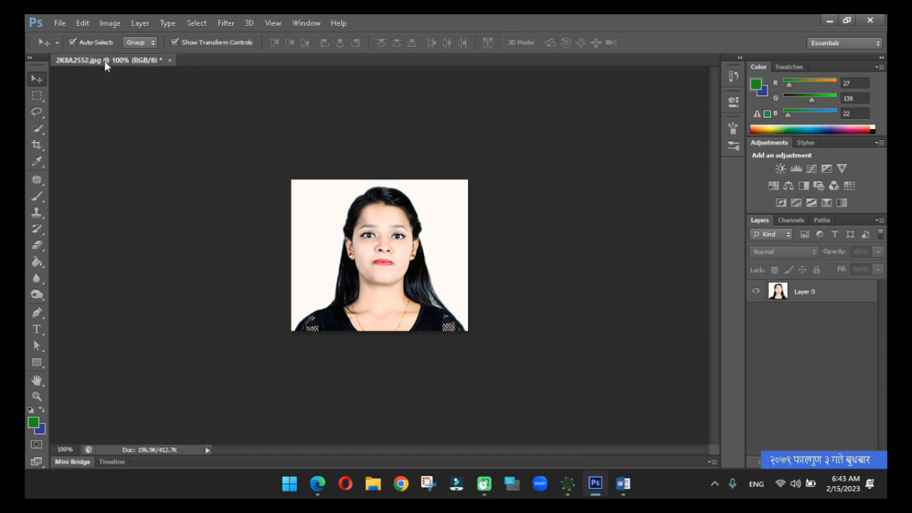
left_click(36, 145)
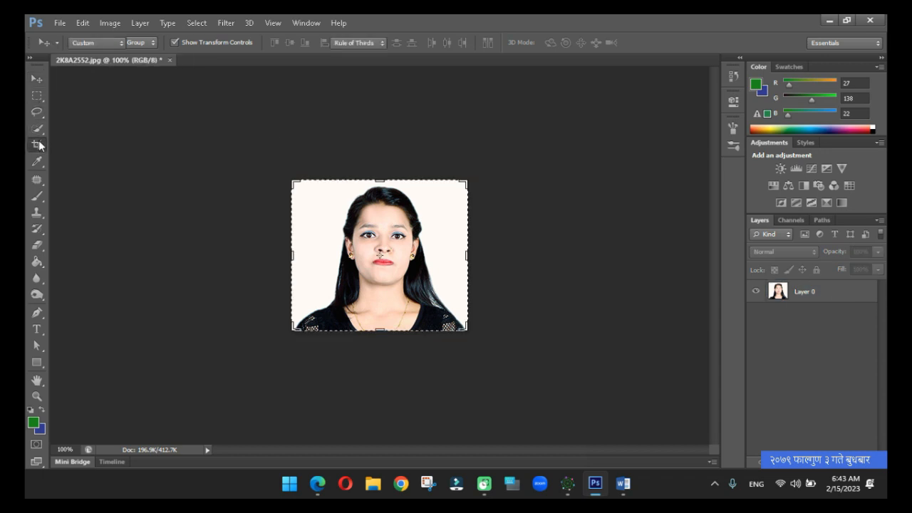
left_click(197, 78)
key("Return")
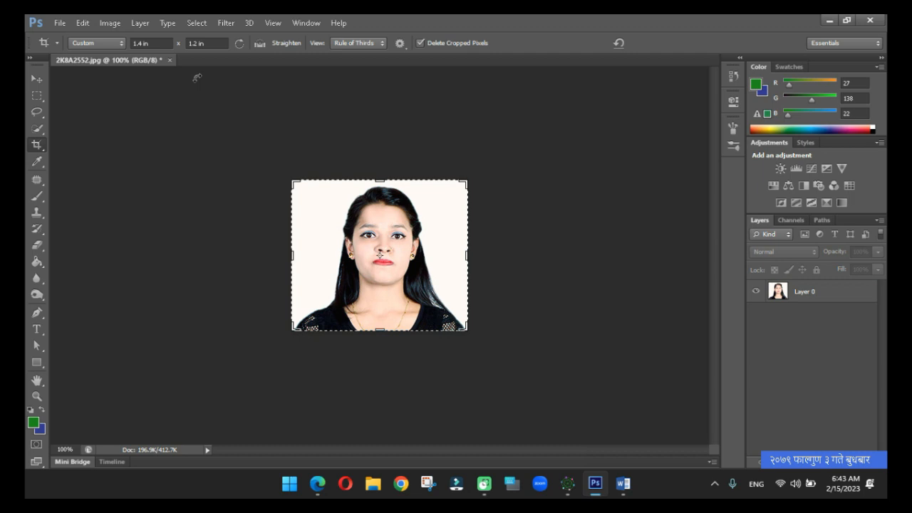
left_click(35, 77)
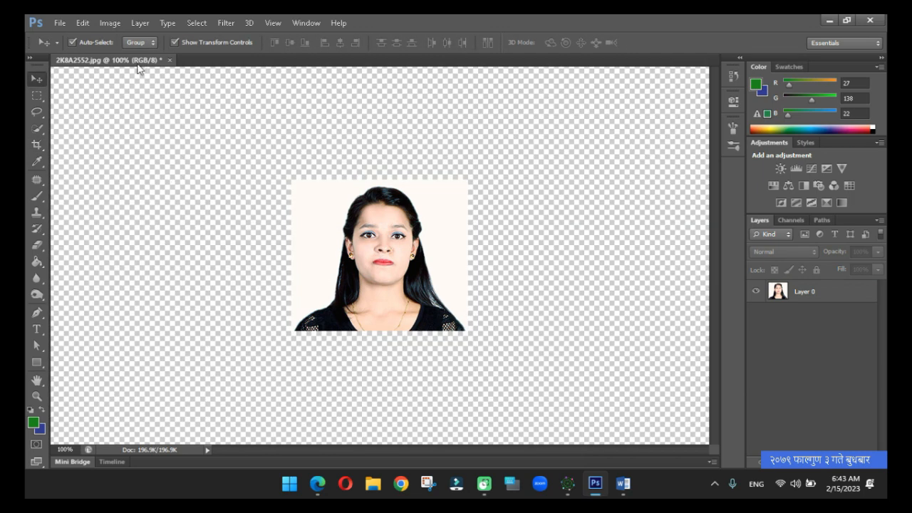
left_click(38, 96)
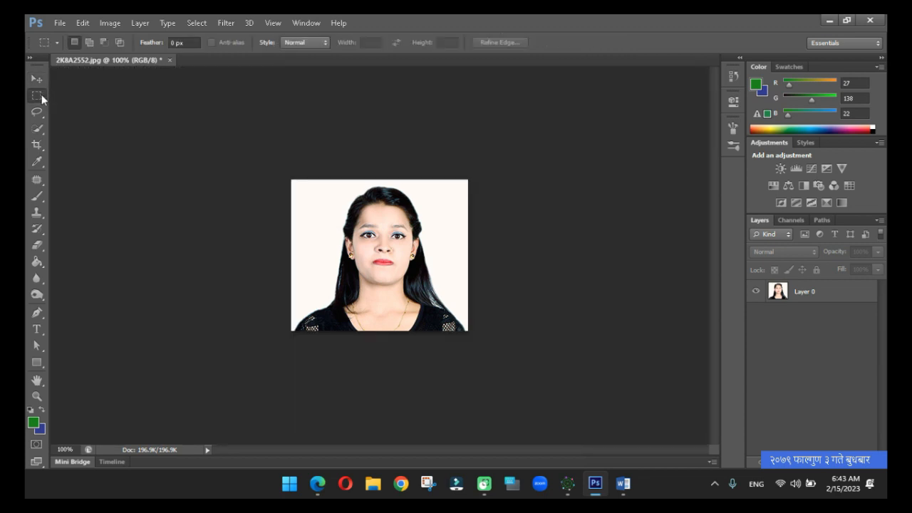
left_click(38, 82)
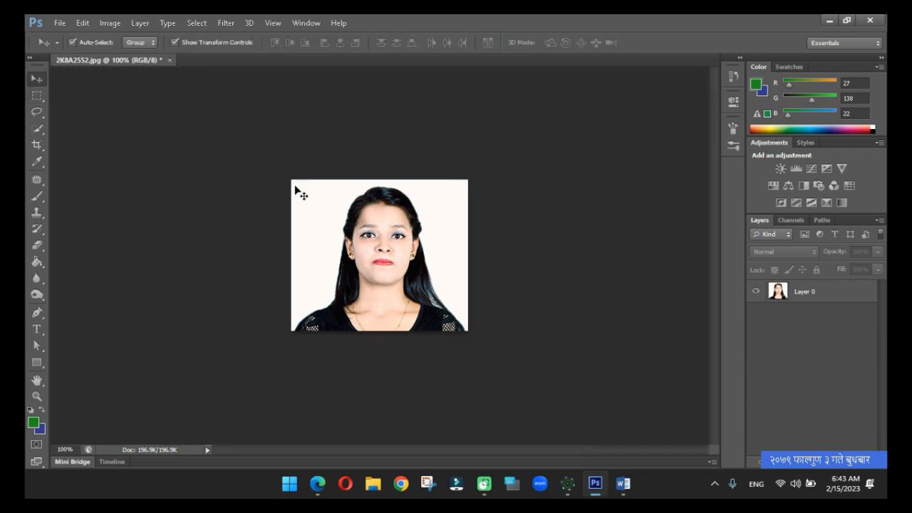
left_click(422, 192)
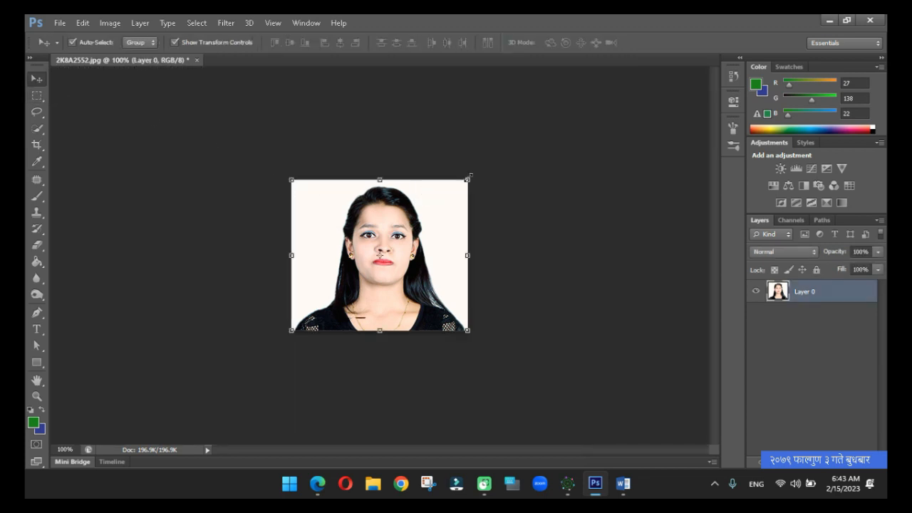
left_click(518, 179)
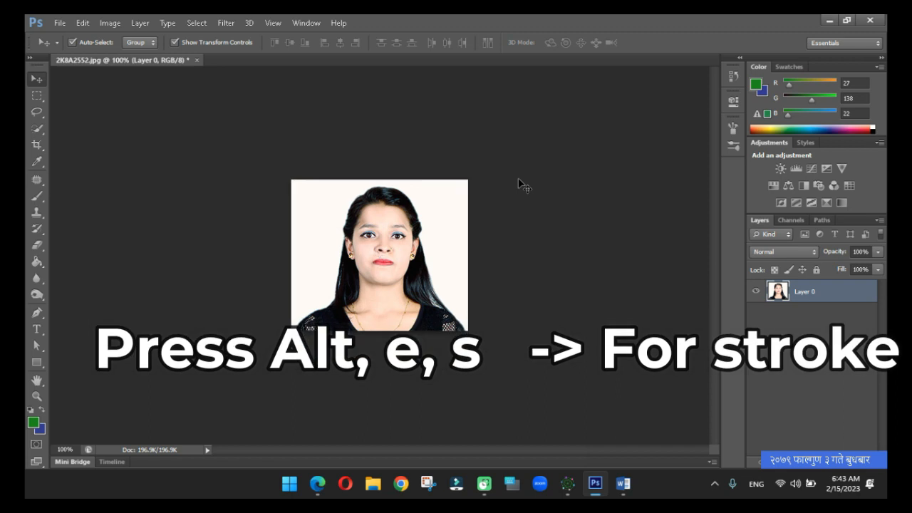
left_click(108, 23)
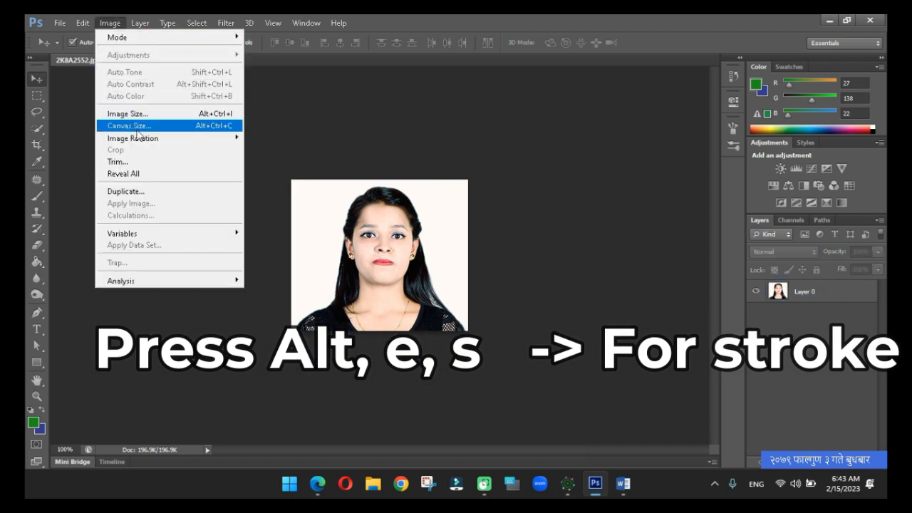
mouse_move(80, 26)
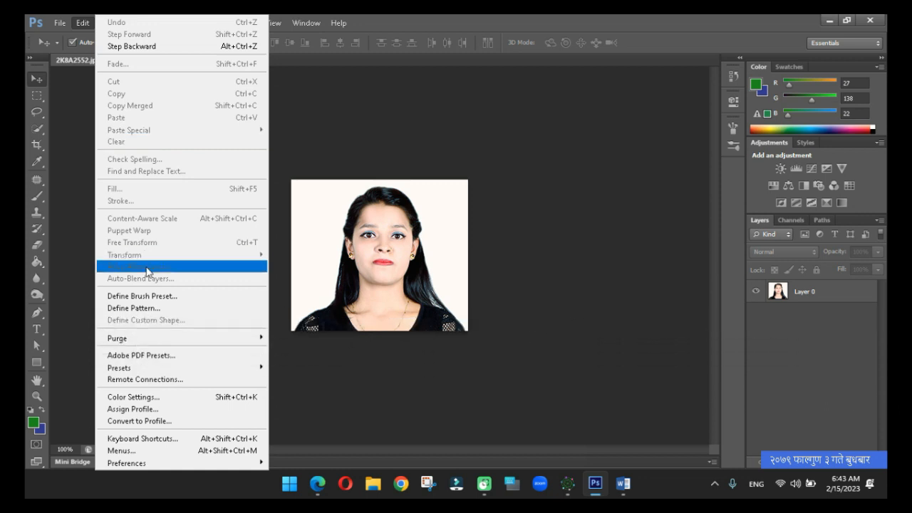
left_click(278, 131)
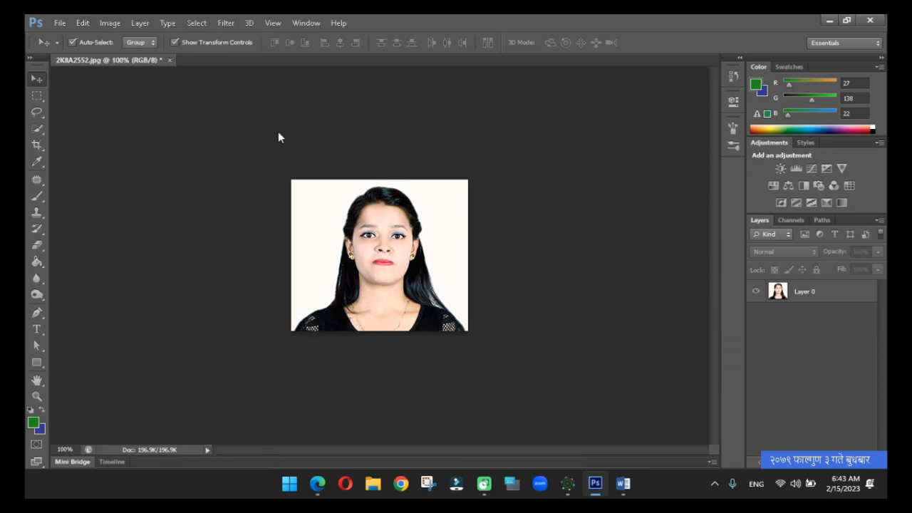
Select the whole canvas and add a thin grey stroke (RGB 122, 123, 122) around the portrait on Layer 0.
key("ctrl+a")
left_click(806, 293)
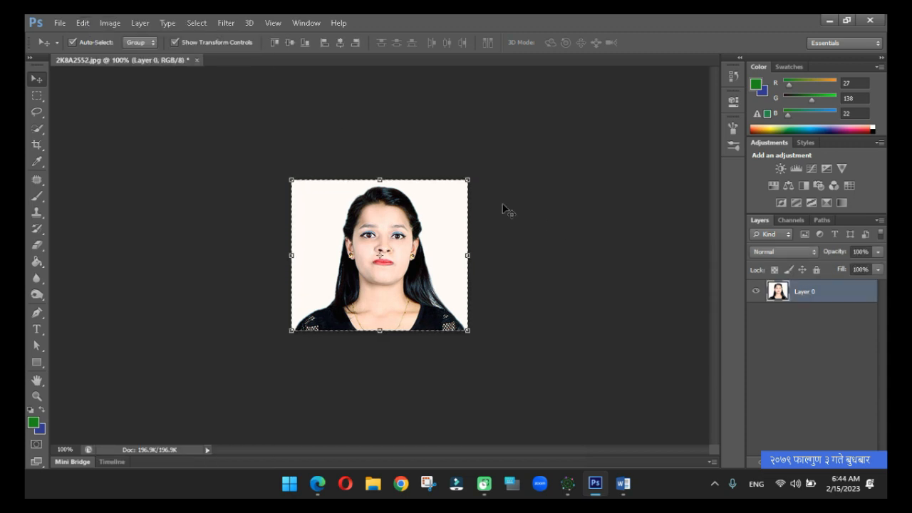
left_click(83, 24)
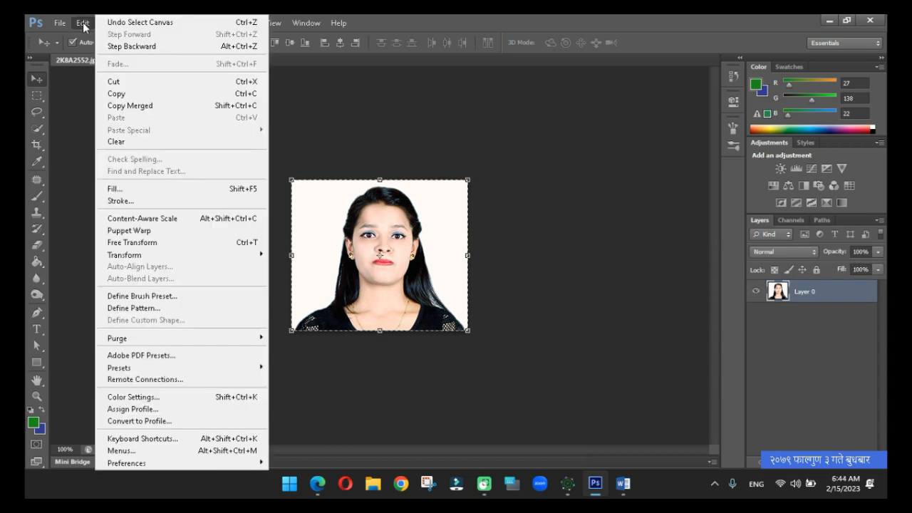
left_click(121, 201)
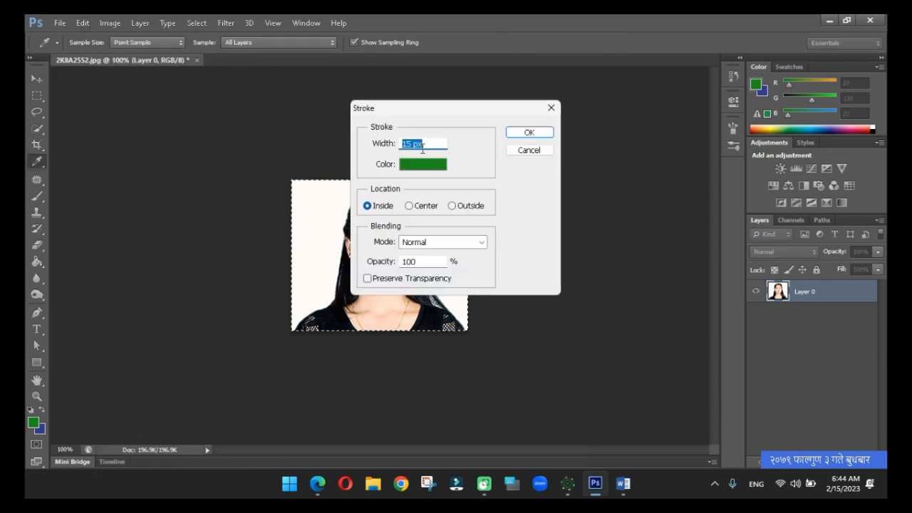
left_click(545, 133)
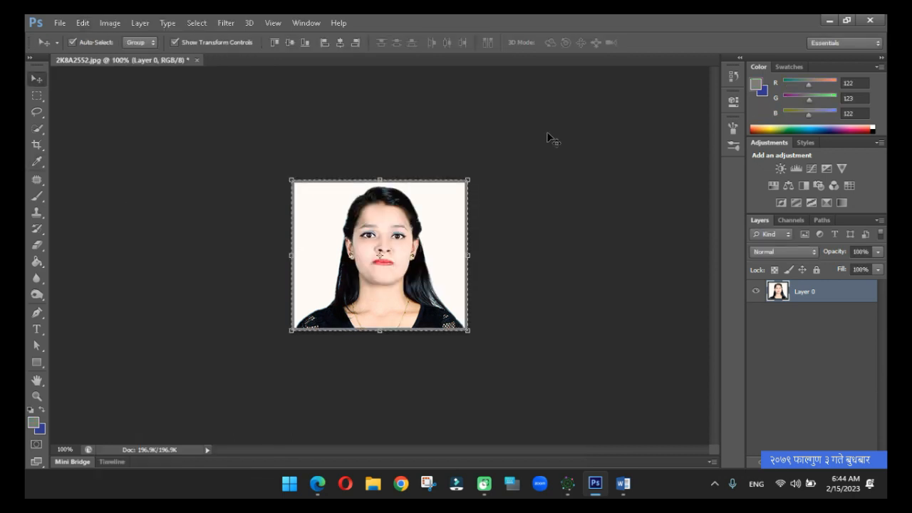
left_click(549, 137)
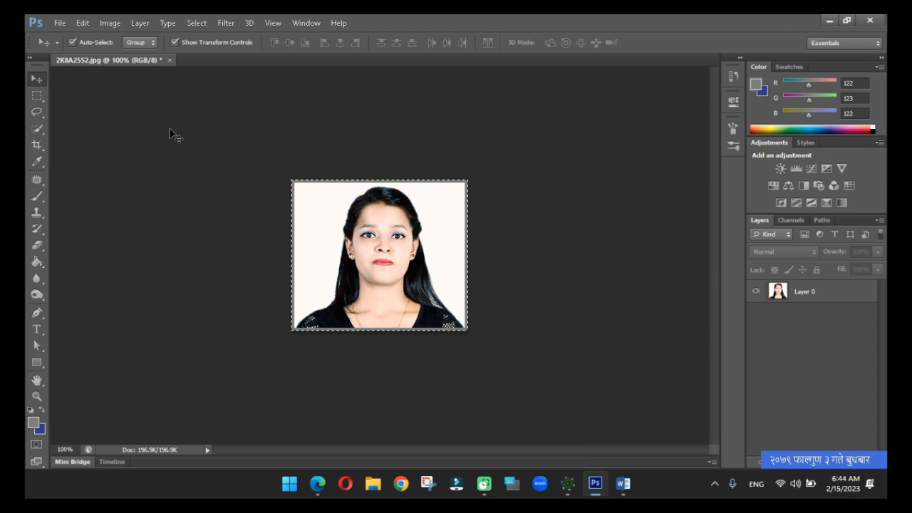
Define the bordered, fully selected portrait as a pattern, entering the person's first name as the pattern name.
left_click(39, 95)
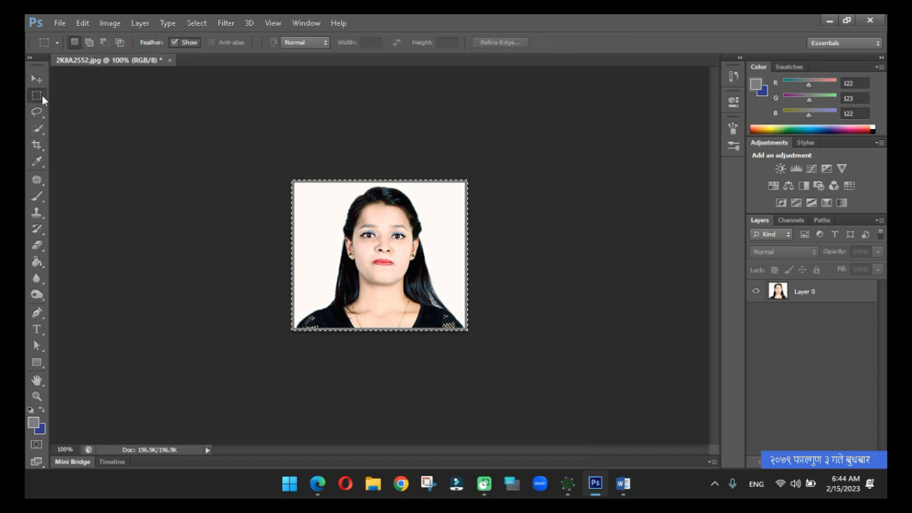
left_click(138, 23)
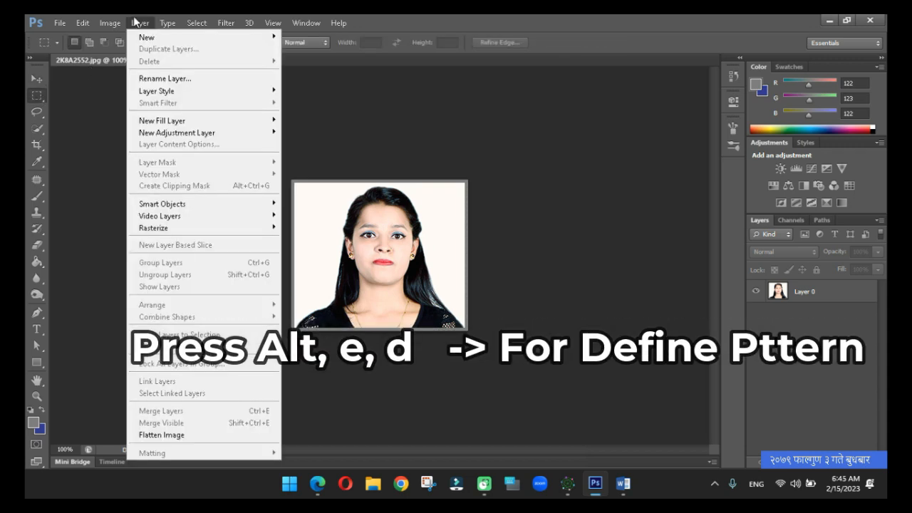
mouse_move(115, 26)
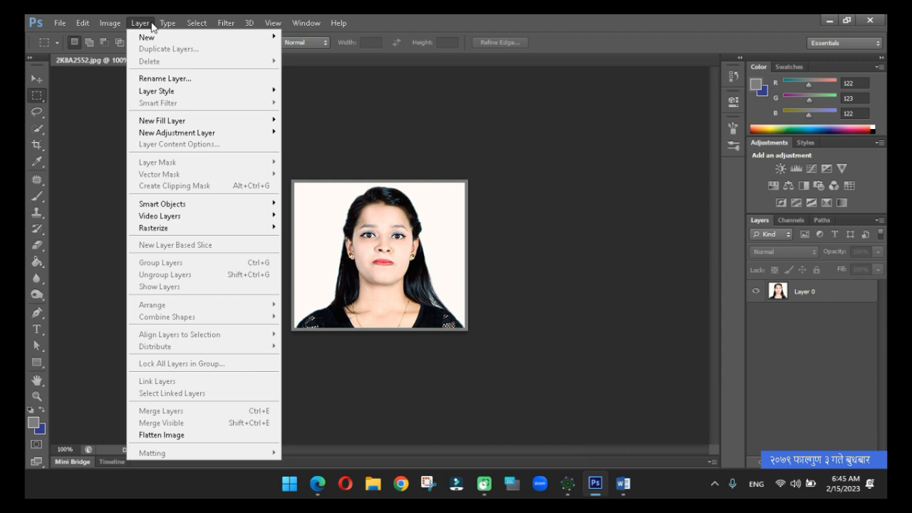
mouse_move(86, 29)
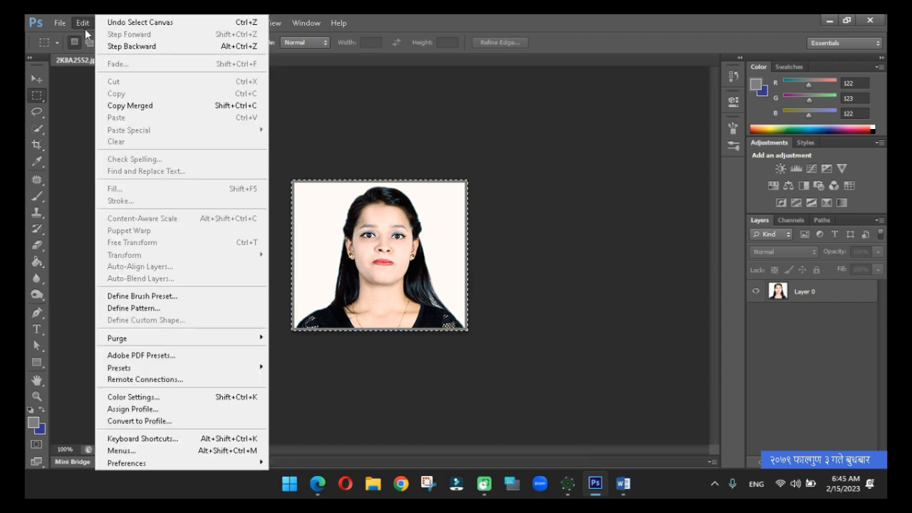
left_click(161, 310)
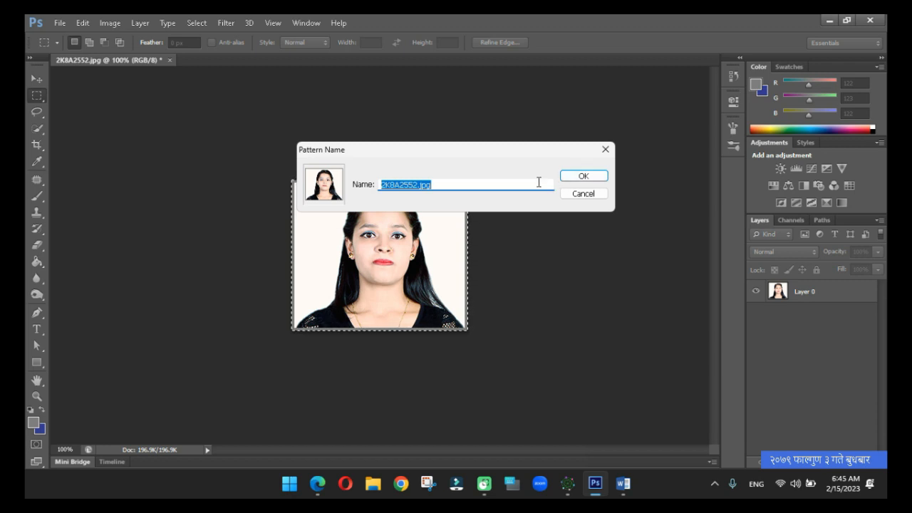
type("laxm")
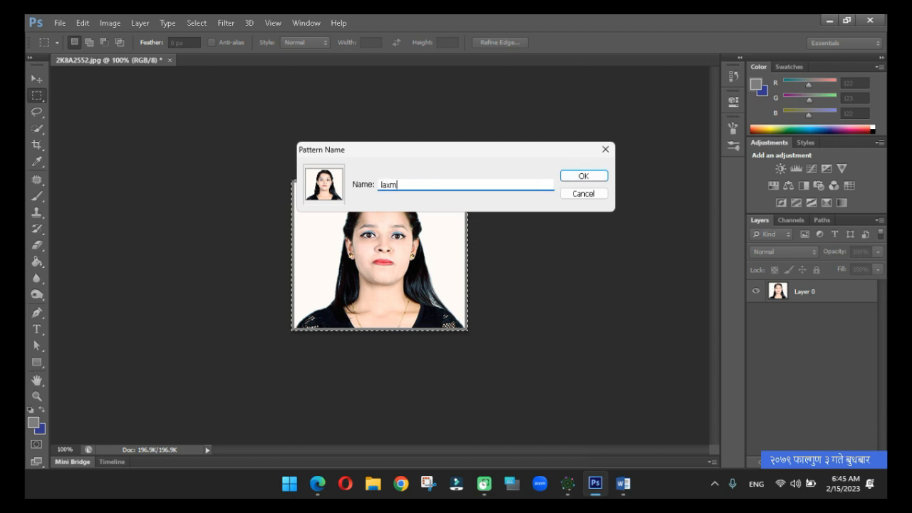
type("i")
key("Return")
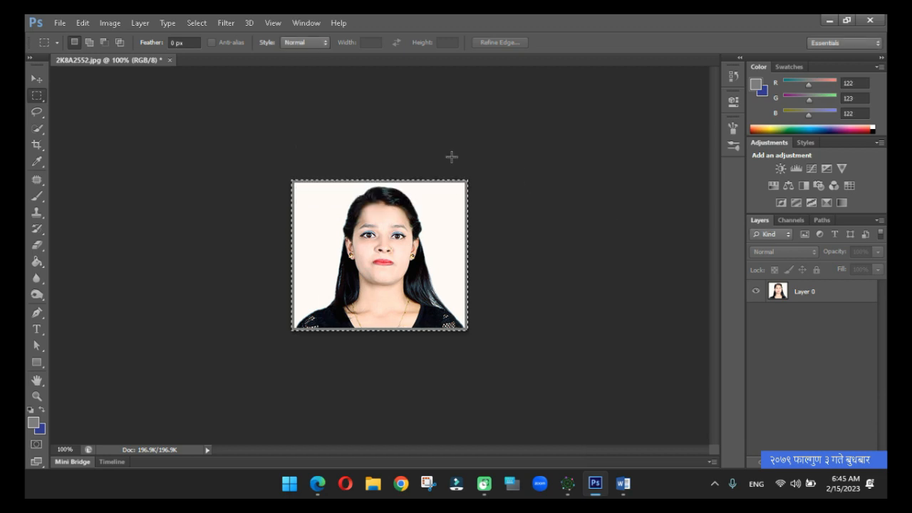
Start a new document using the International Paper preset at B5 size.
left_click(60, 23)
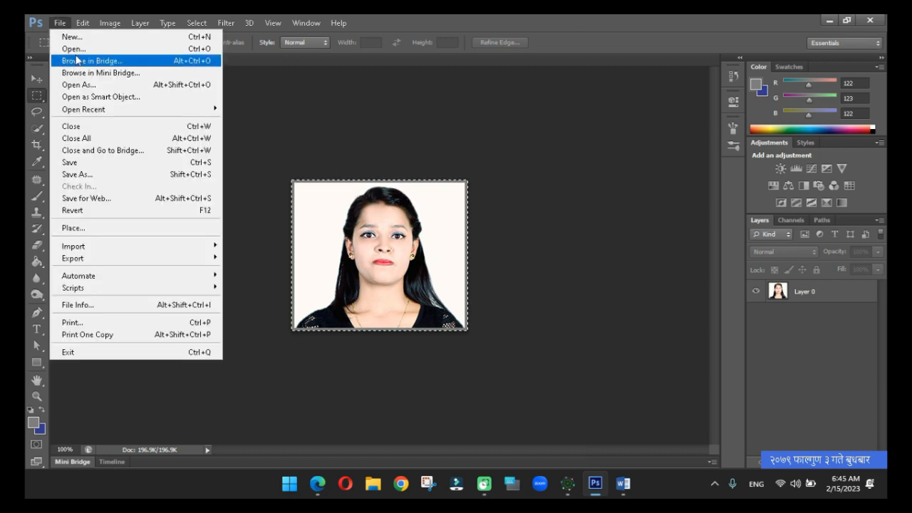
left_click(72, 37)
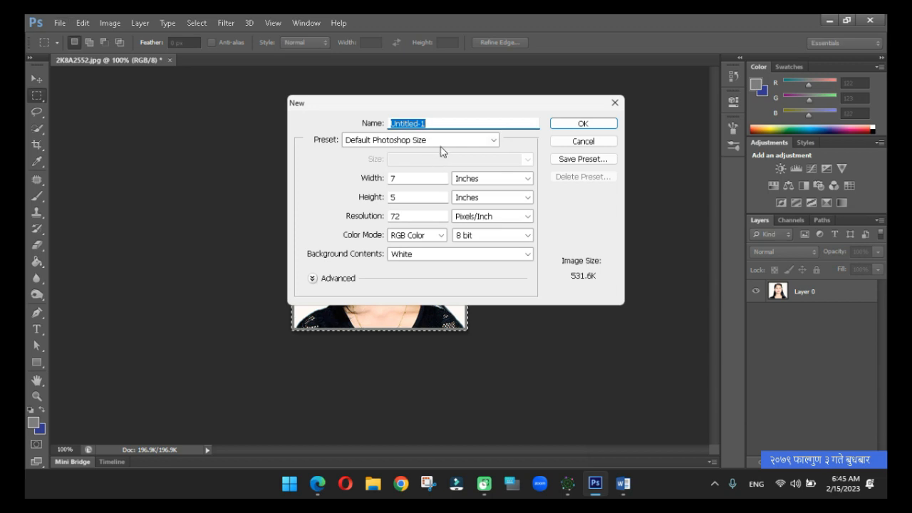
left_click(490, 140)
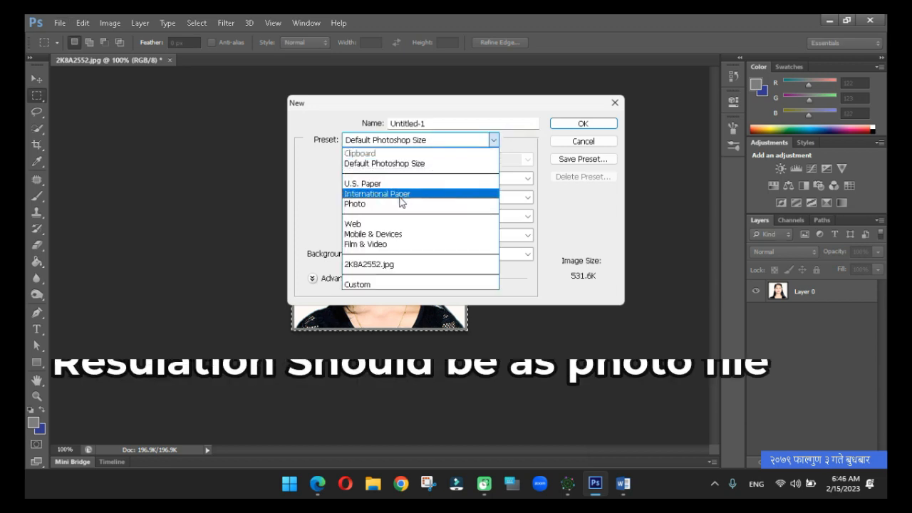
left_click(400, 203)
left_click(418, 161)
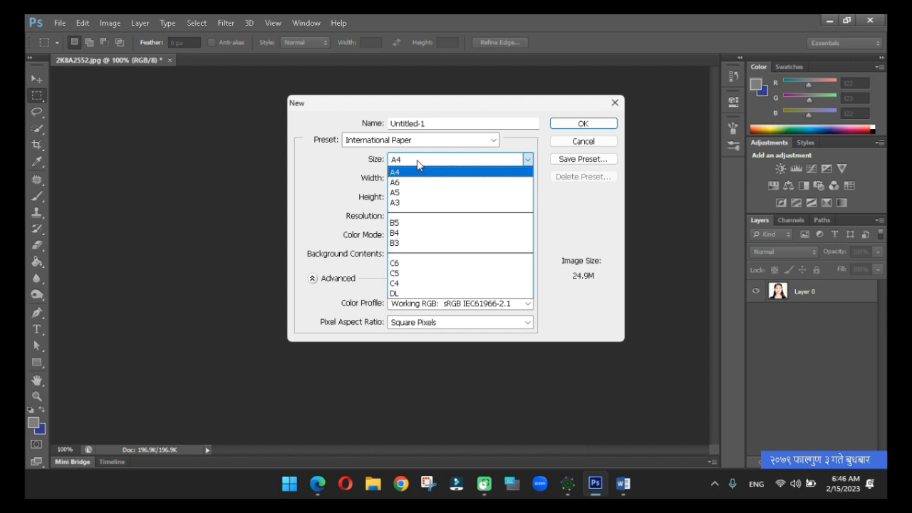
left_click(401, 223)
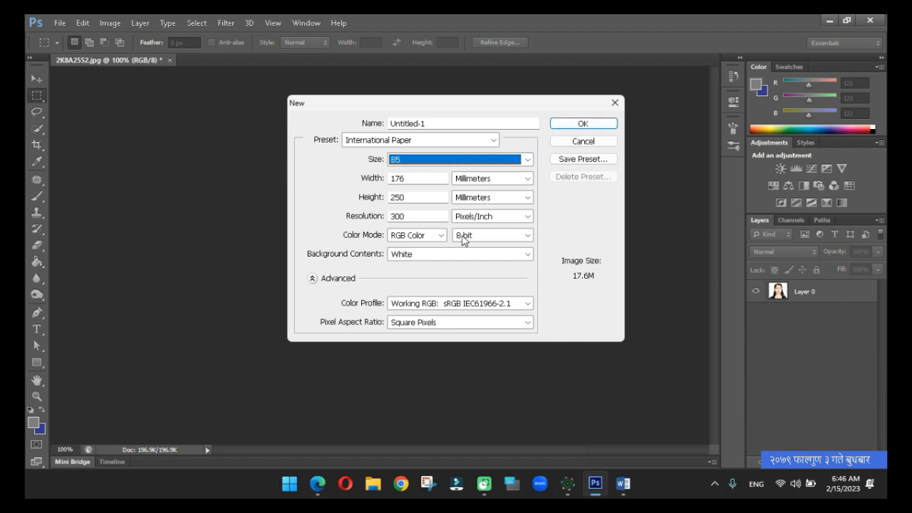
Set the new document's resolution to 200 pixels/inch and create it.
left_click(423, 218)
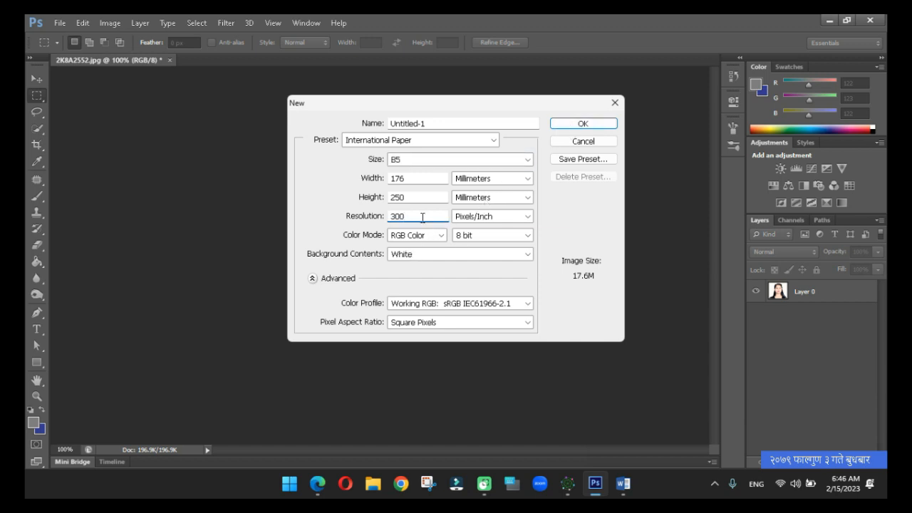
key("BackSpace")
key("BackSpace")
key("BackSpace")
type("200")
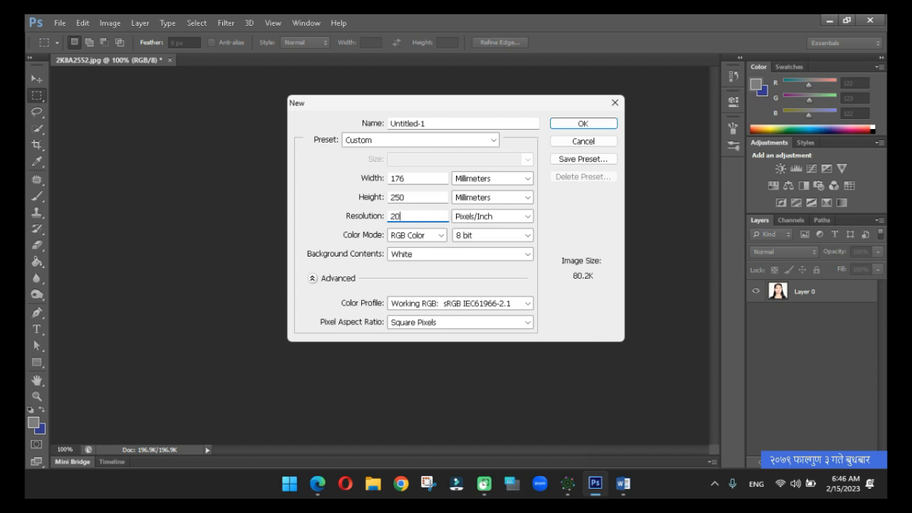
left_click(589, 128)
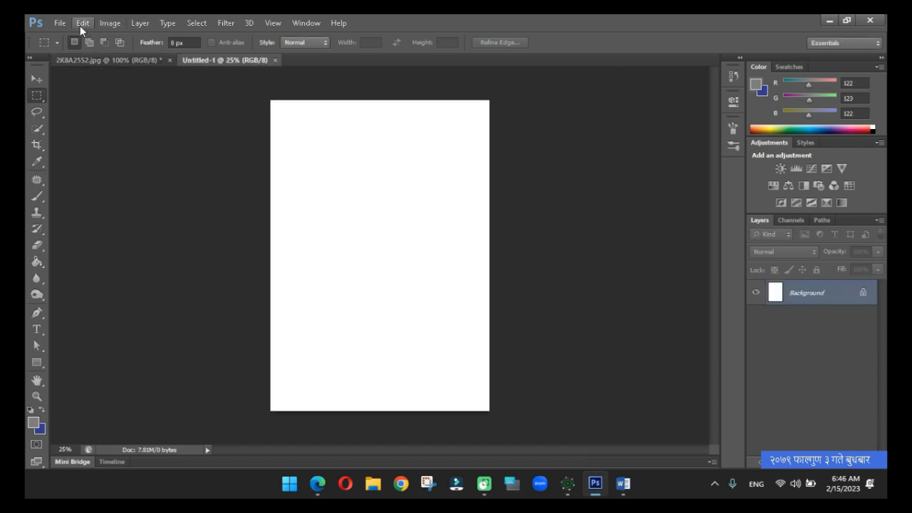
Fill the blank B5 sheet with the custom portrait pattern.
left_click(82, 23)
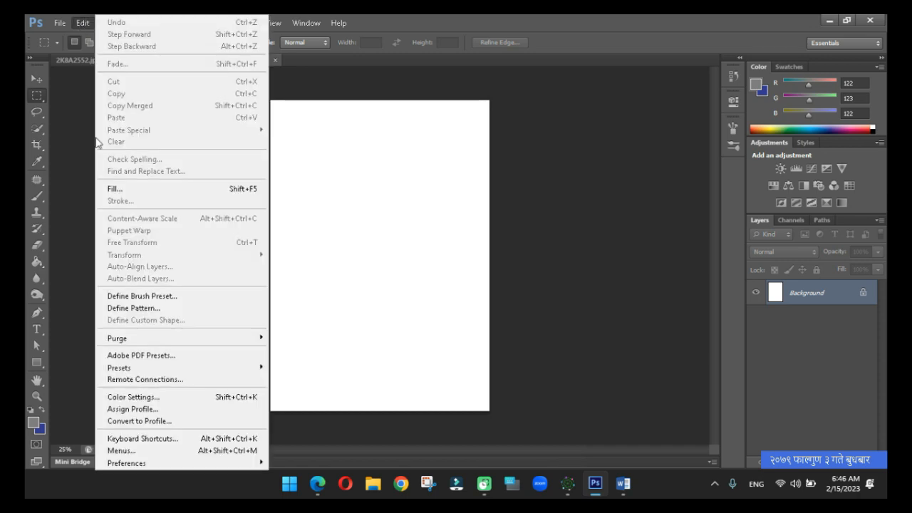
left_click(114, 189)
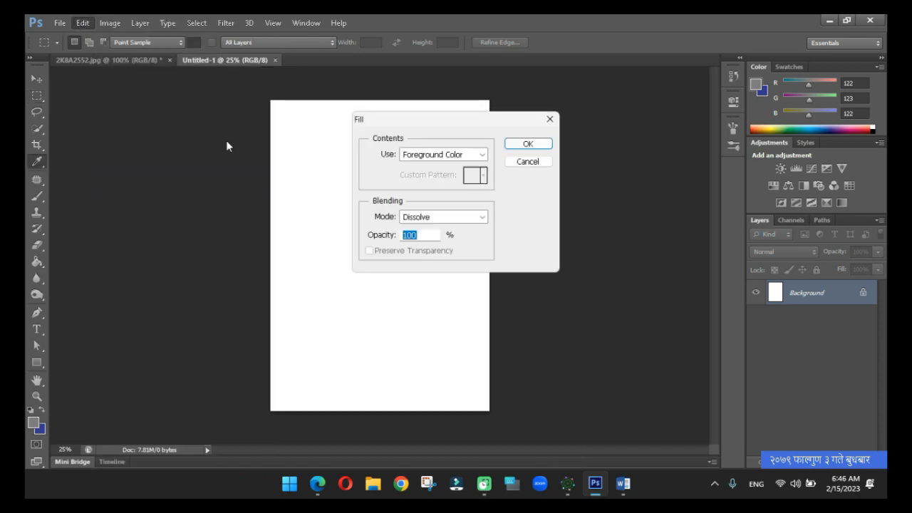
left_click(425, 158)
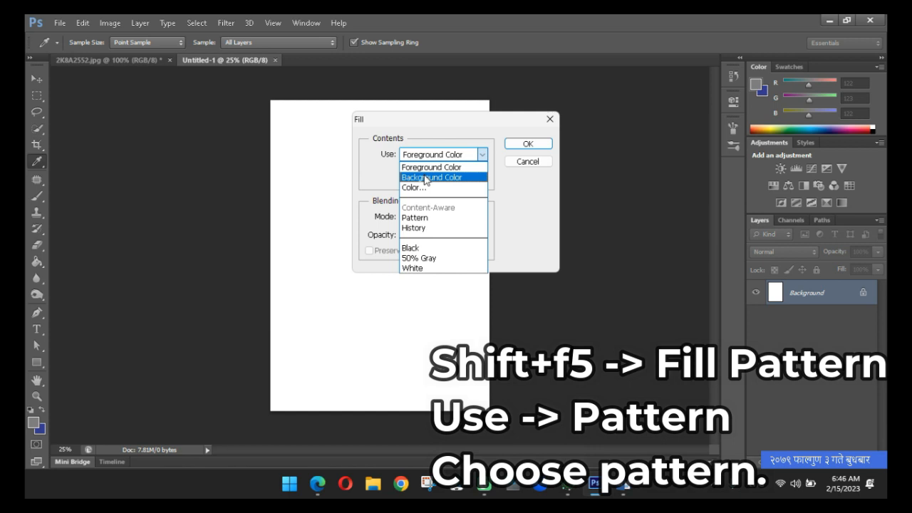
left_click(419, 217)
left_click(484, 177)
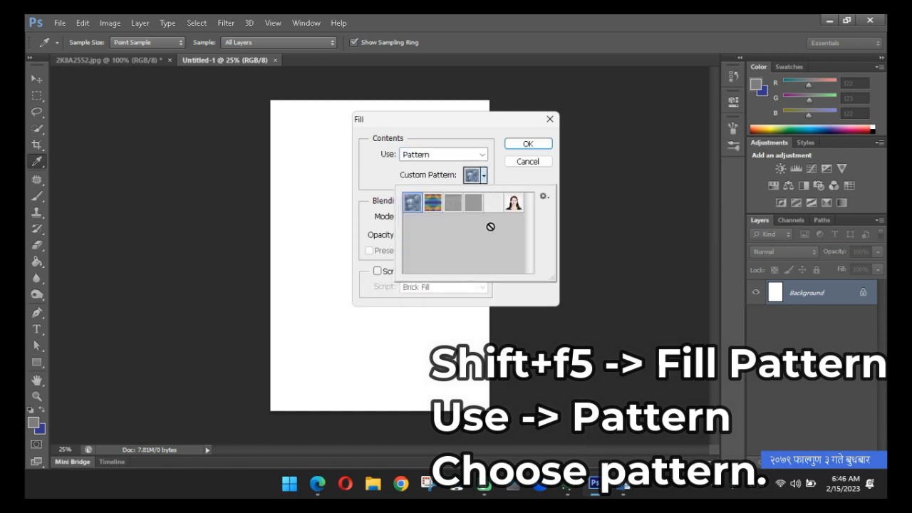
left_click(516, 204)
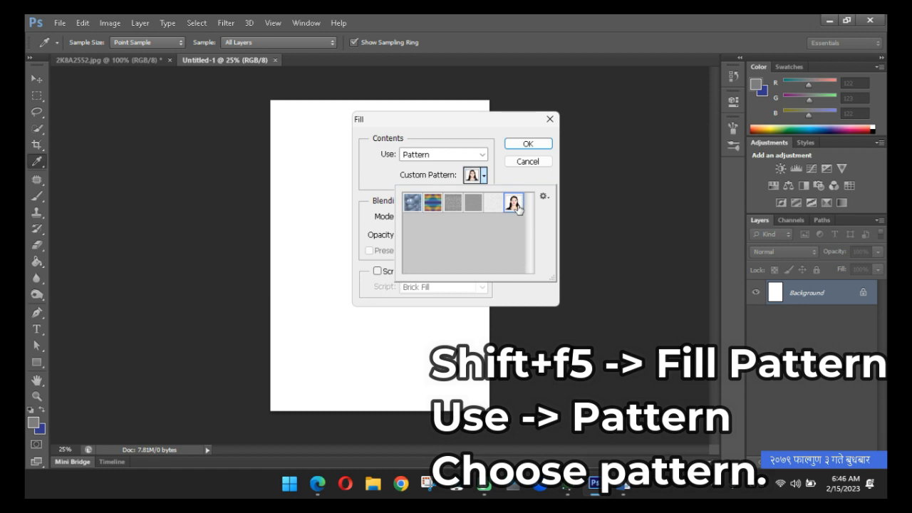
left_click(528, 144)
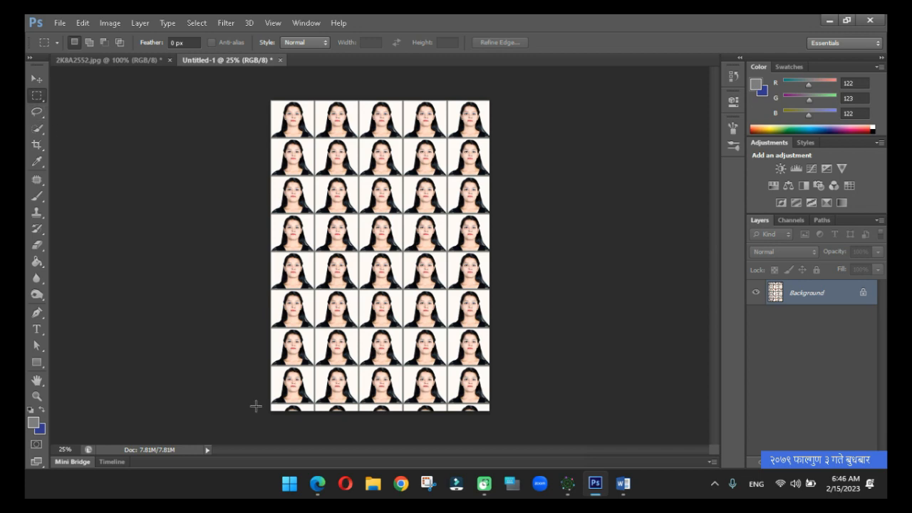
Select the cut-off row of portraits along the sheet's lower edge and fill it with the portrait pattern.
left_click_drag(263, 404, 549, 469)
key("shift+F5")
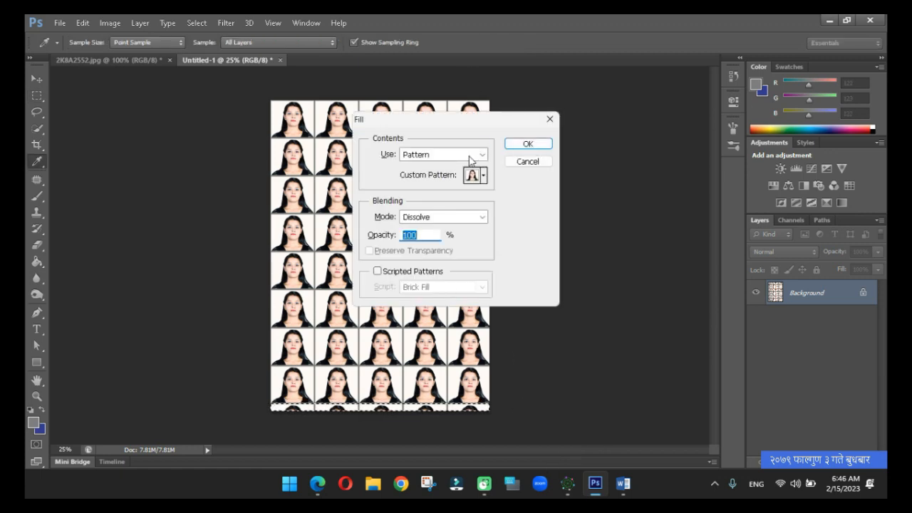
left_click(528, 144)
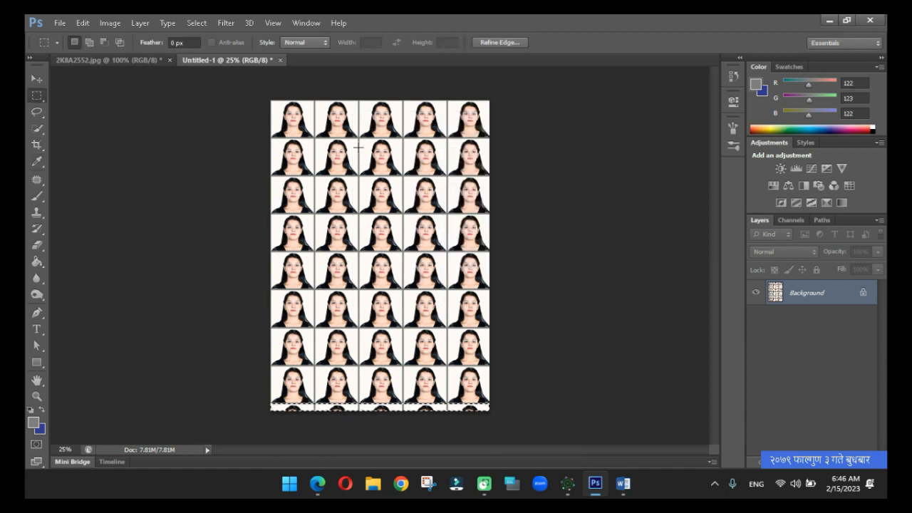
Fill the selected bottom strip with the Background Color in Normal blending mode.
key("shift+F5")
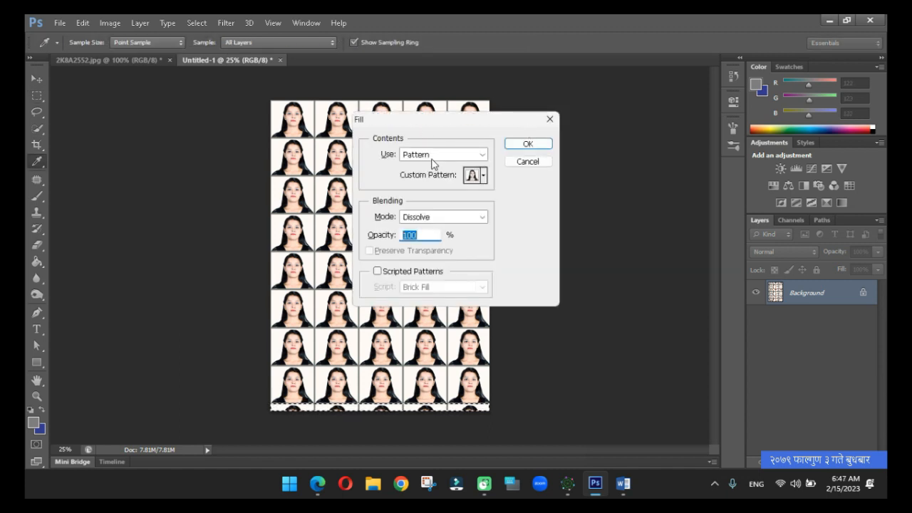
left_click(431, 218)
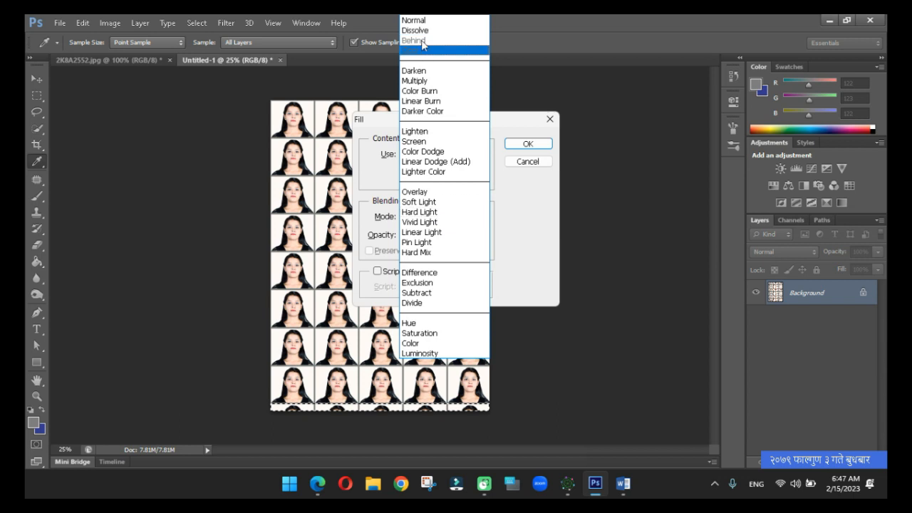
left_click(417, 22)
key("Tab")
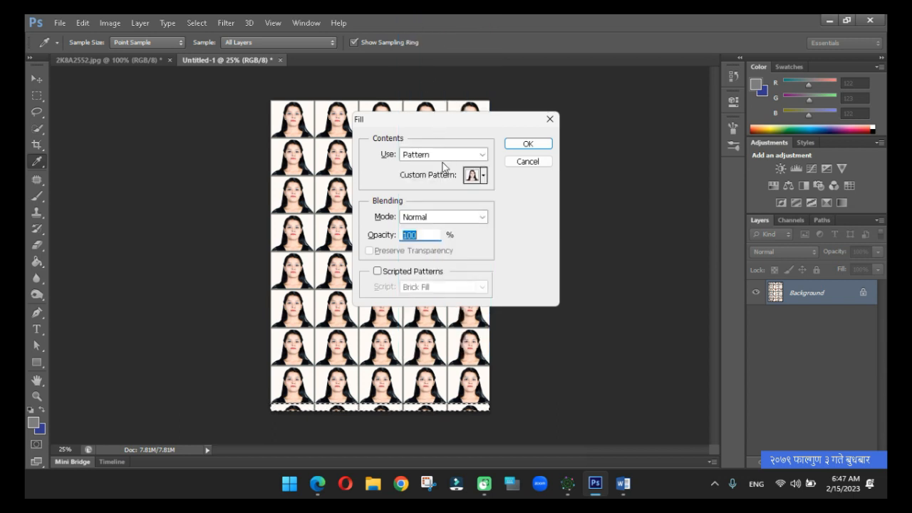
left_click(436, 157)
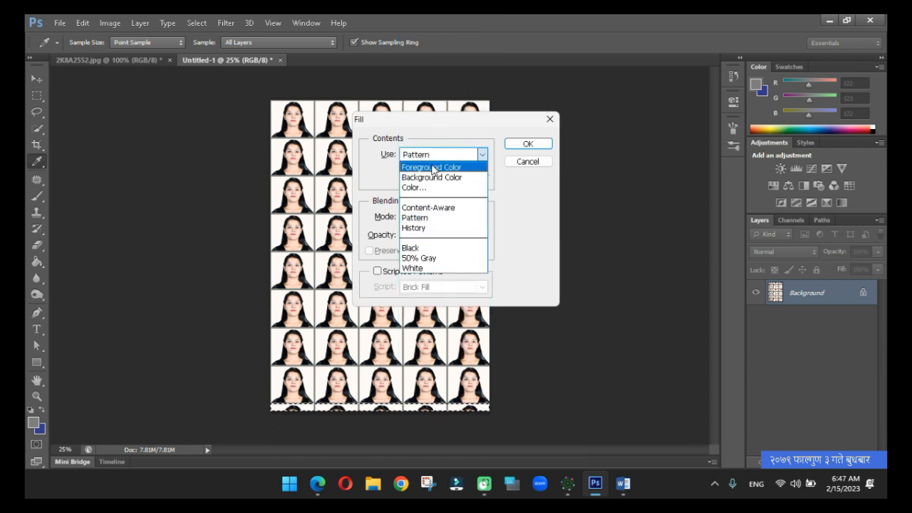
left_click(430, 178)
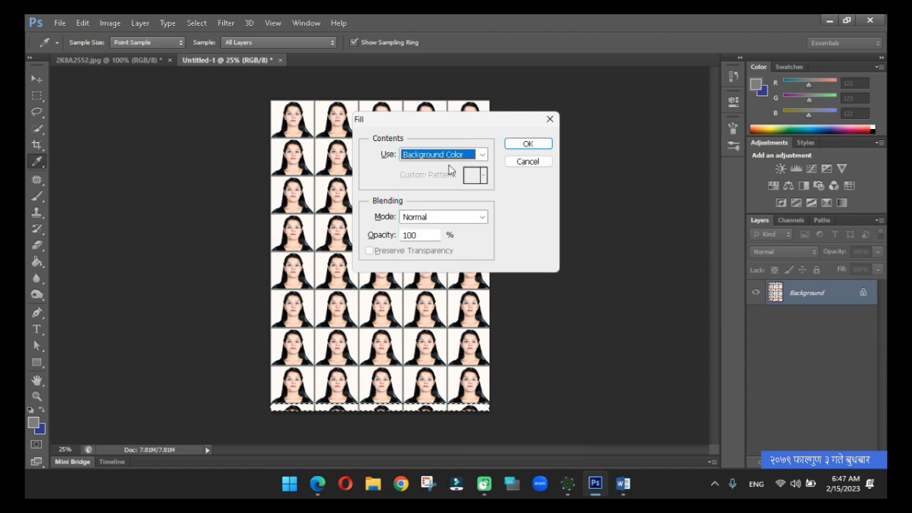
left_click(528, 143)
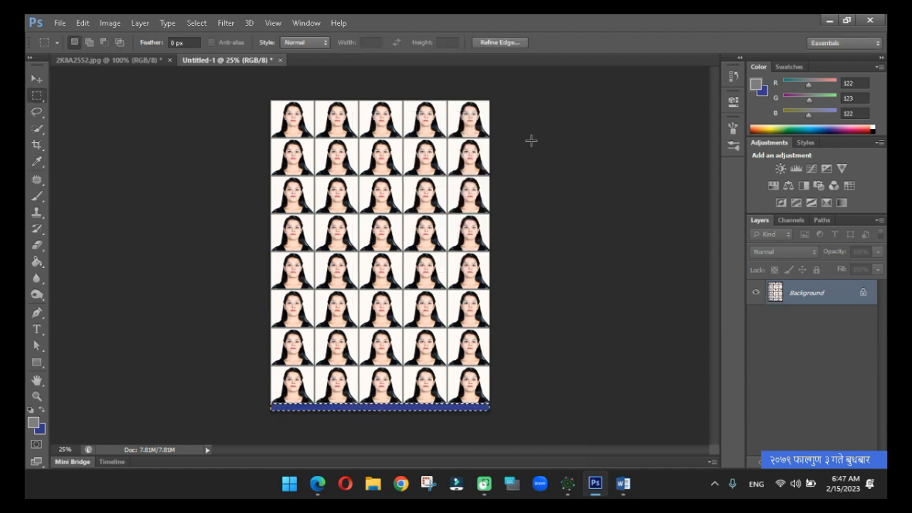
Change the background colour to near-white f9f9fc, refill the selected bottom strip with it and deselect.
left_click(43, 428)
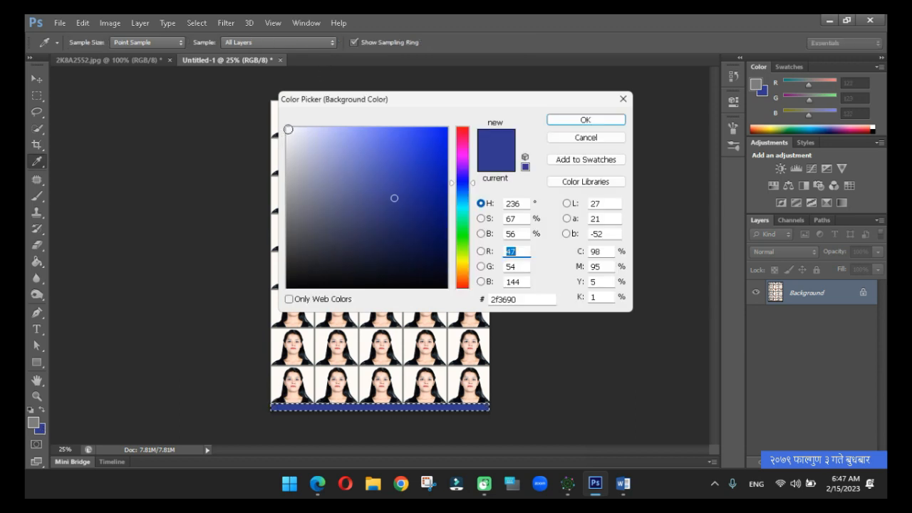
left_click(288, 129)
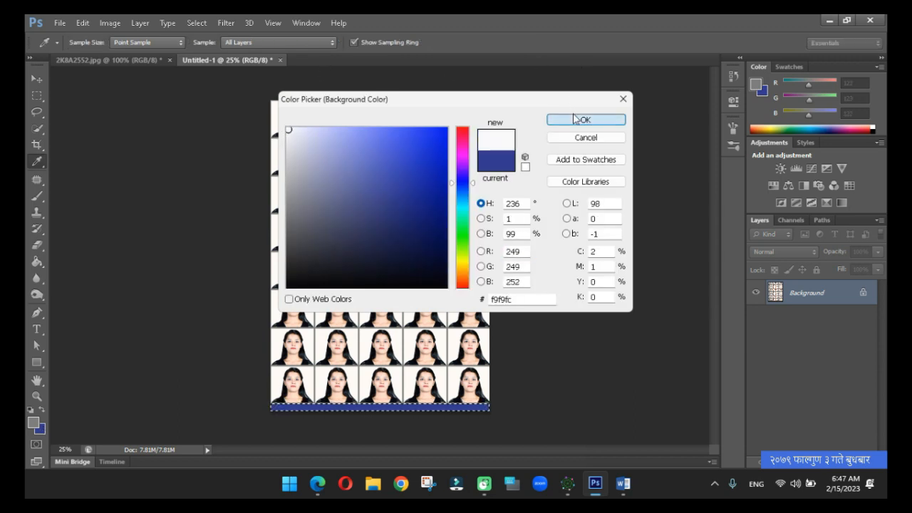
left_click(579, 120)
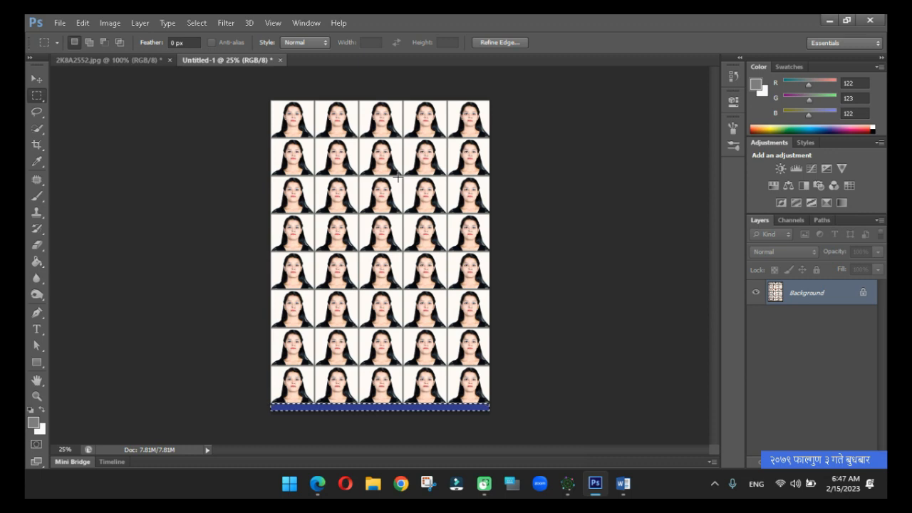
key("Delete")
key("Return")
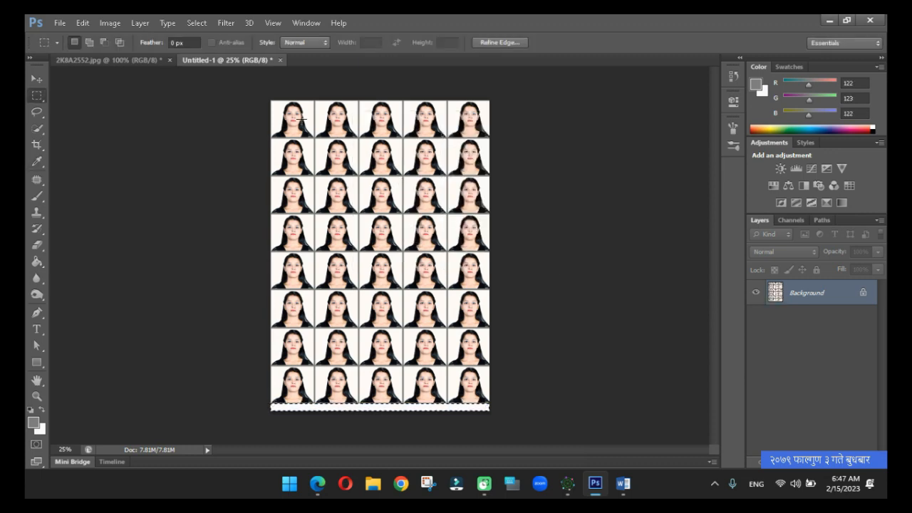
key("ctrl+d")
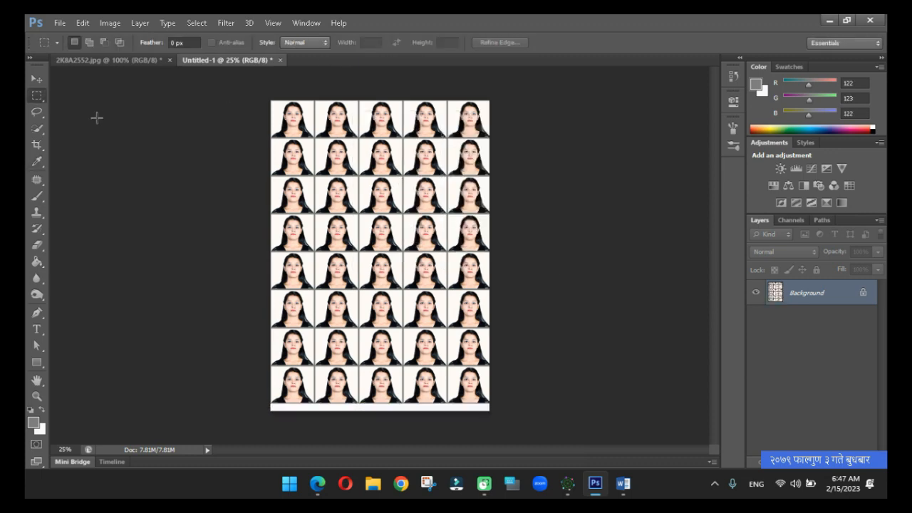
left_click(39, 80)
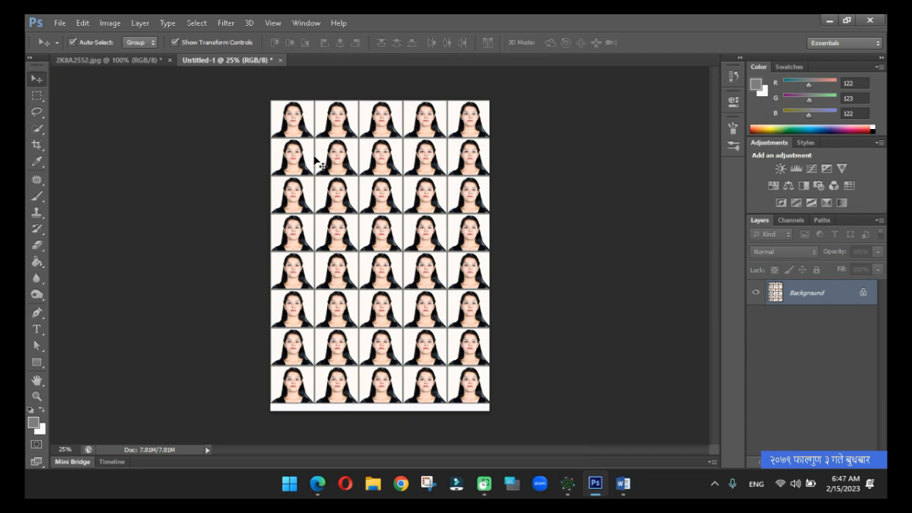
Save the photo sheet as a JPEG in Downloads, using the person's first name as file name and High quality (8).
left_click(60, 23)
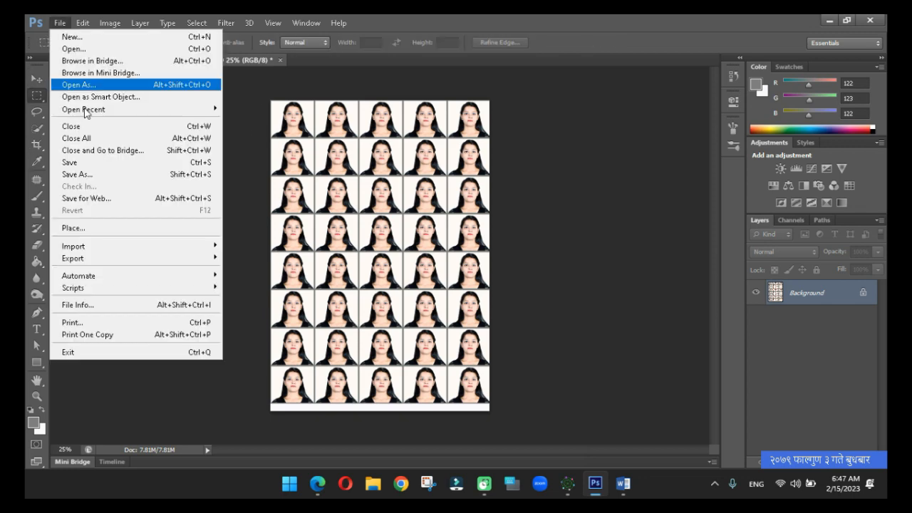
left_click(87, 174)
left_click(471, 312)
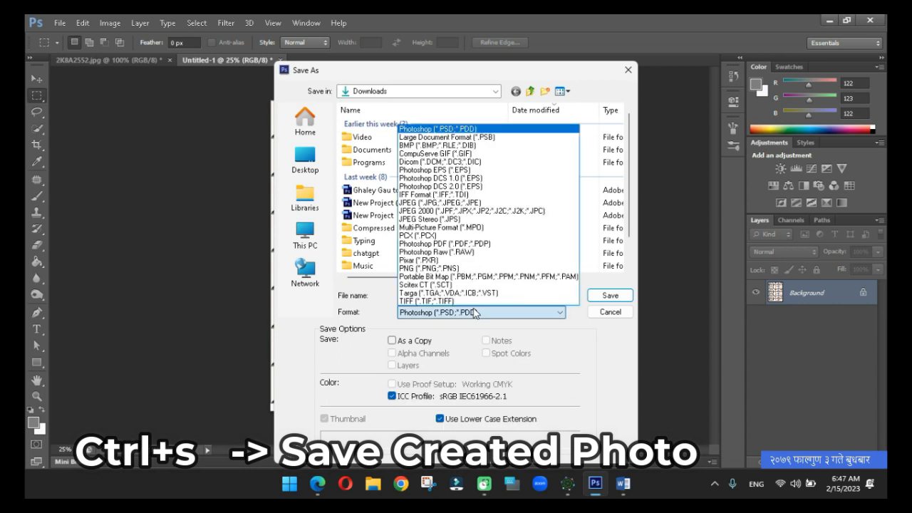
left_click(479, 203)
left_click(473, 298)
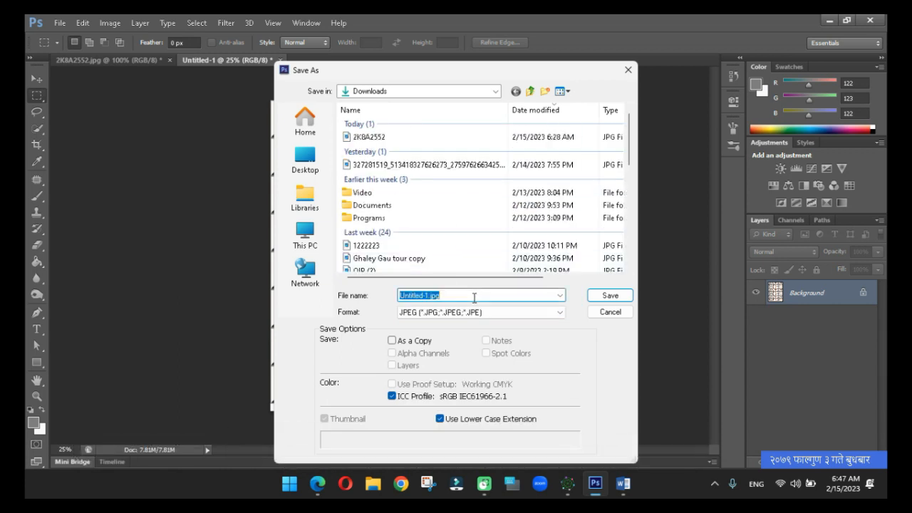
key("BackSpace")
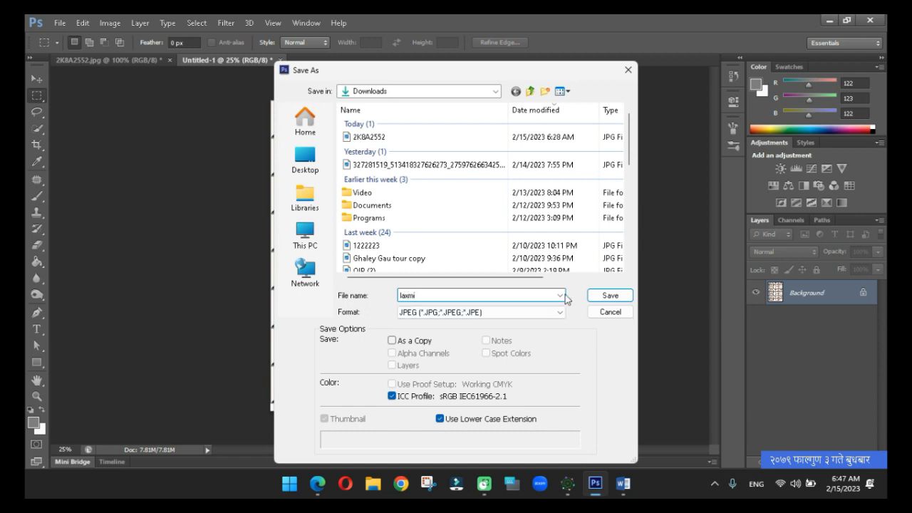
left_click(610, 296)
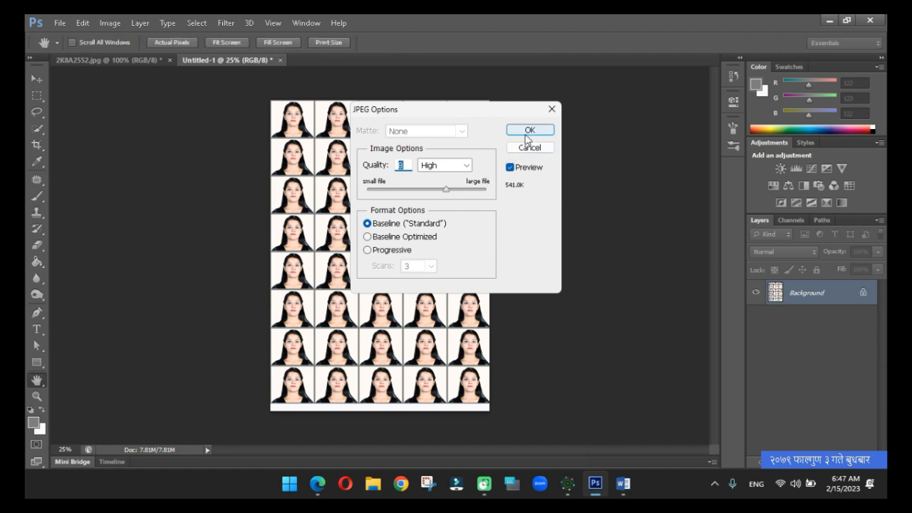
left_click(525, 132)
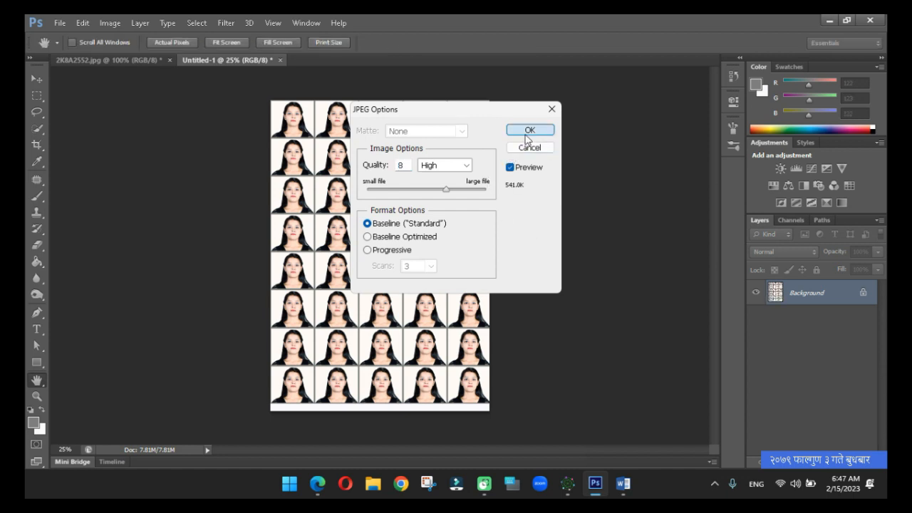